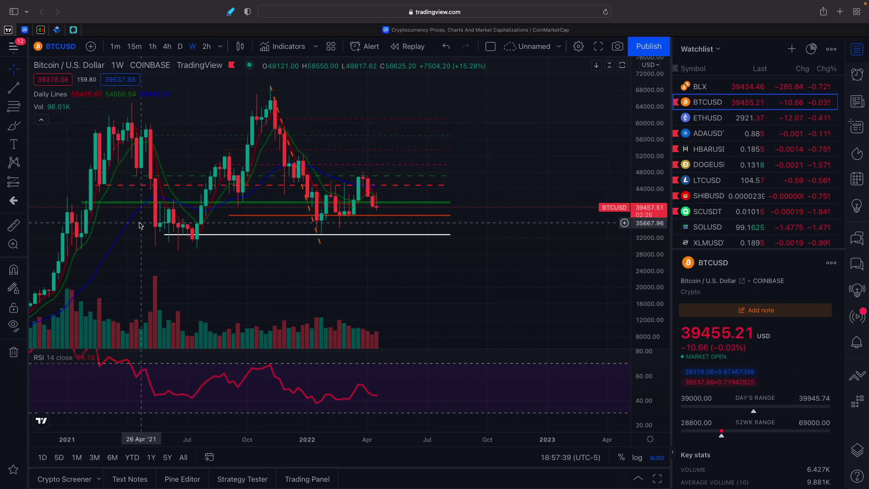
# Examine Bitcoin's weekly price history from 2020 to 2022 against the drawn support and resistance lines.
pyautogui.hscroll(2, 144, 234)
pyautogui.hscroll(-10, 144, 234)
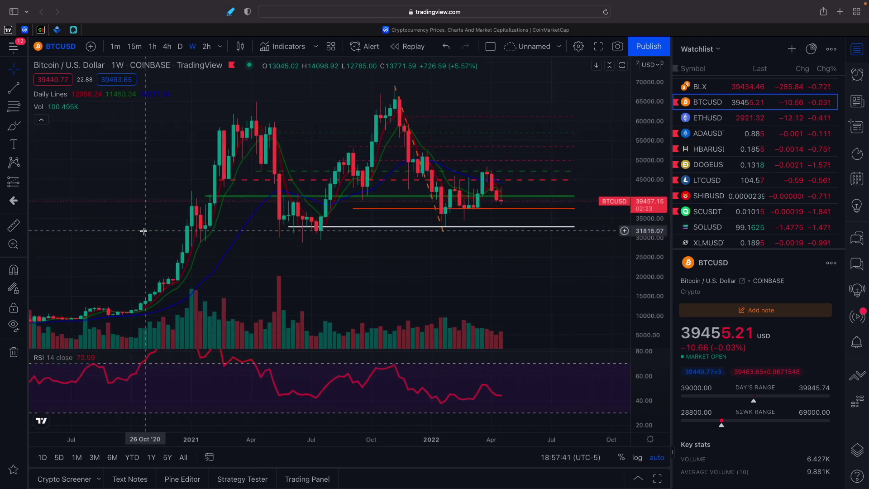
pyautogui.hscroll(-2, 164, 253)
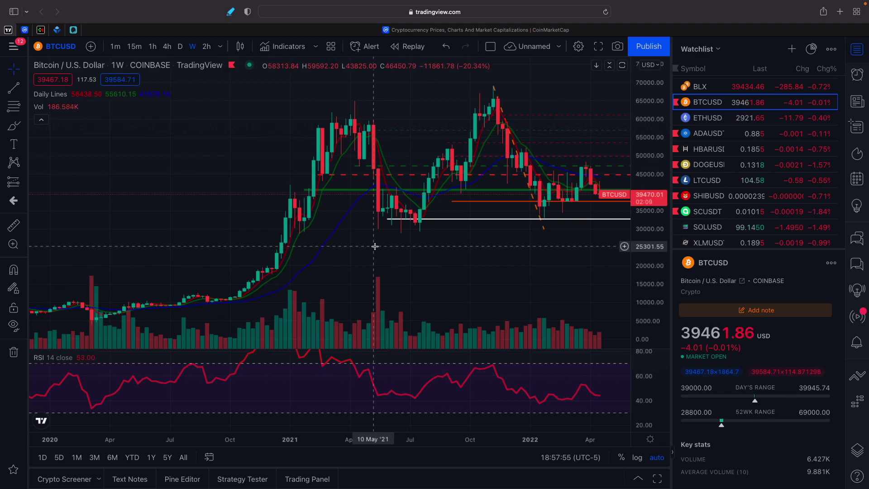
pyautogui.hscroll(3, 375, 249)
pyautogui.hscroll(2, 375, 249)
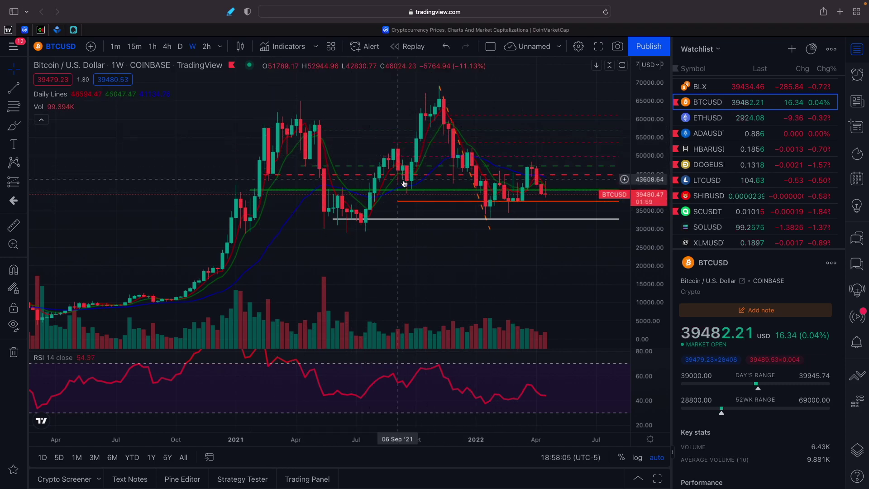
# Switch to Numbers and sort the Miners Vs. Bitcoin table on the Miners Weekly sheet by 1 Week % in descending order.
pyautogui.hotkey('ctrl', 'Right')
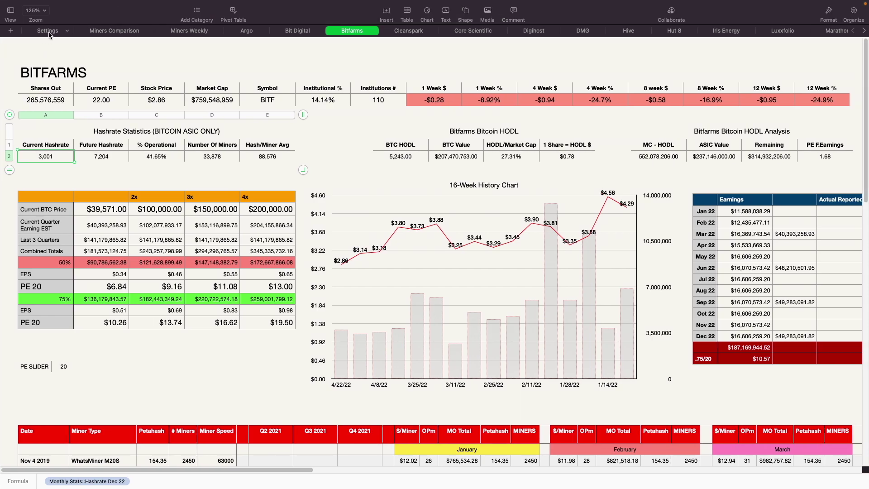
pyautogui.click(192, 31)
pyautogui.scroll(2, 290, 144)
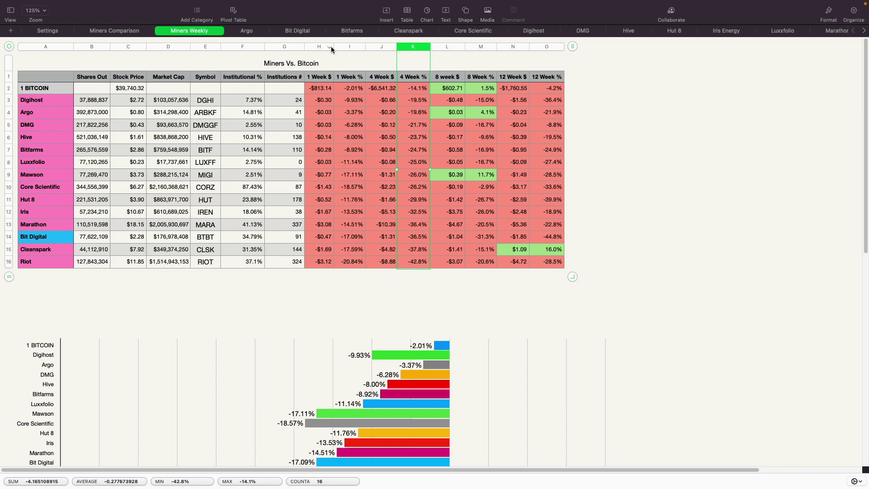
pyautogui.click(362, 47)
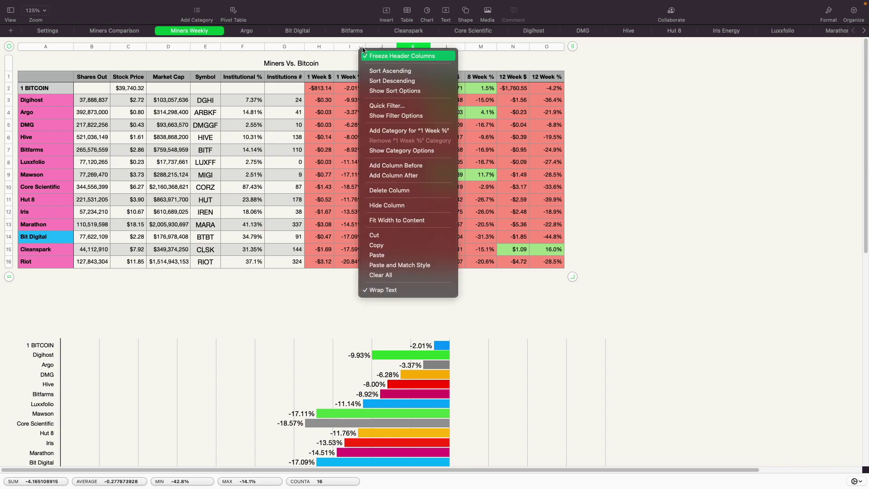
pyautogui.click(373, 82)
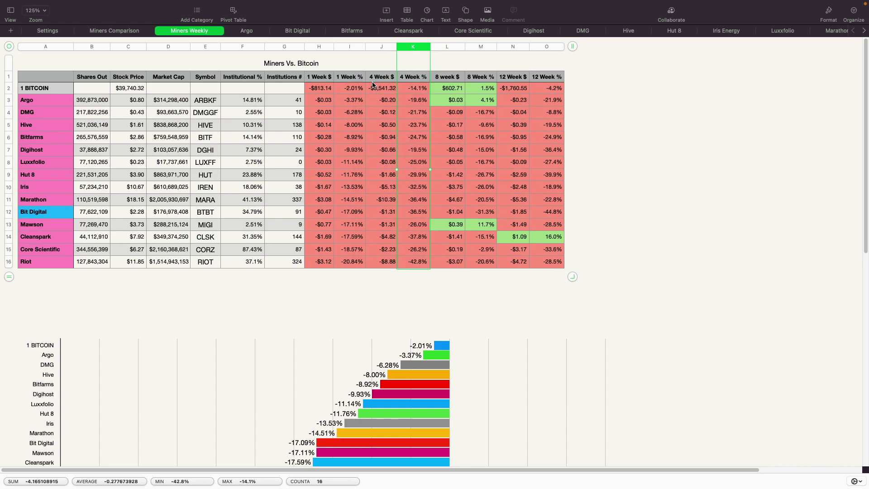
# Examine each miner's 1 Week % figure from Argo down to Riot, including the 1 Week % bar chart below.
pyautogui.click(350, 104)
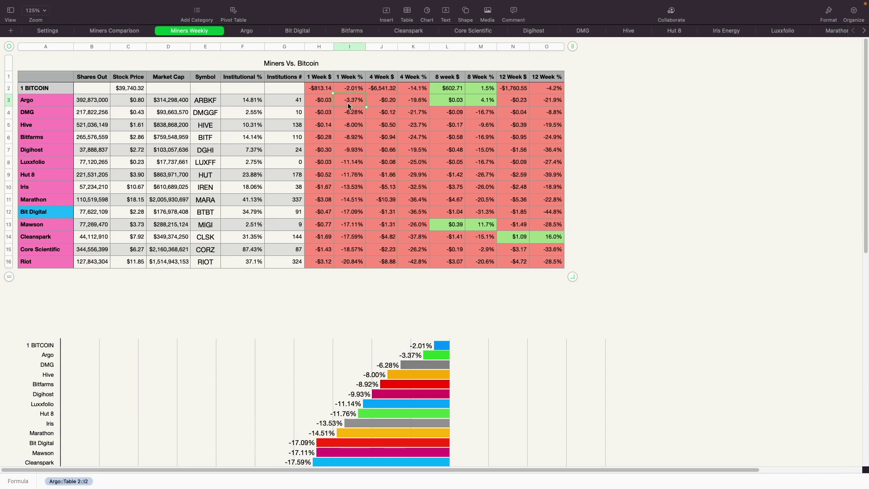
pyautogui.click(353, 117)
pyautogui.click(355, 129)
pyautogui.click(354, 142)
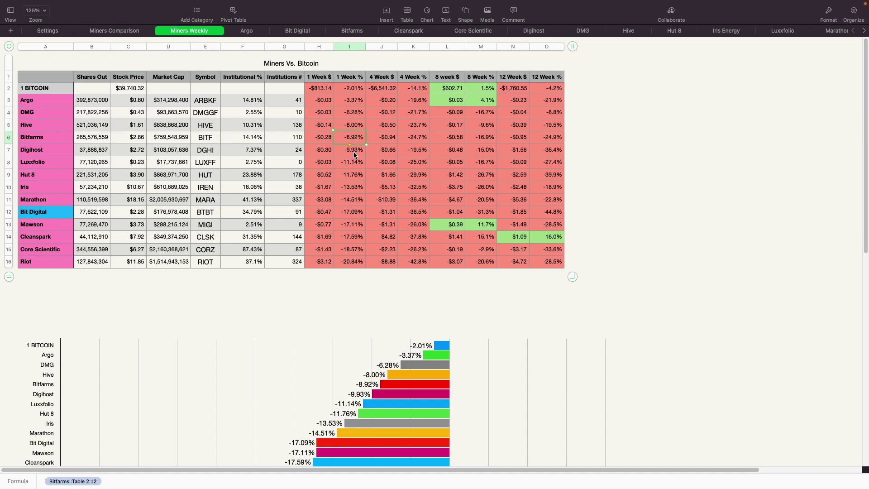
pyautogui.click(355, 154)
pyautogui.click(351, 164)
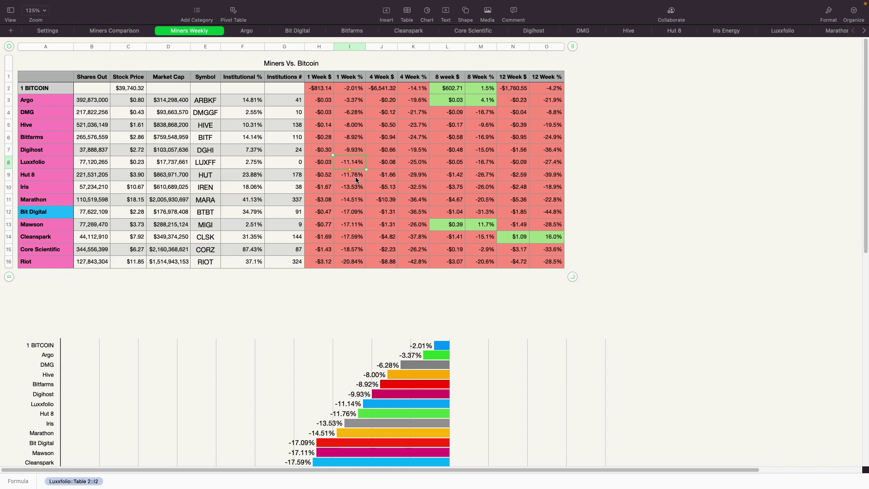
pyautogui.click(356, 180)
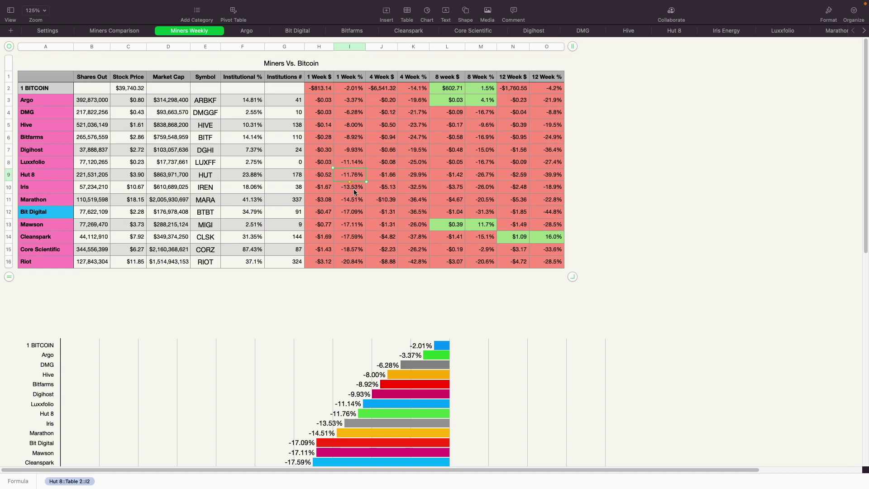
pyautogui.click(355, 191)
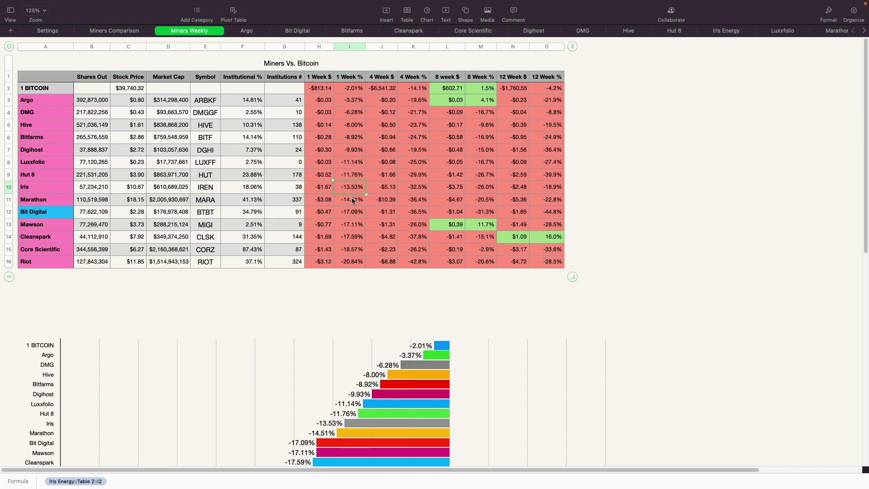
pyautogui.click(356, 204)
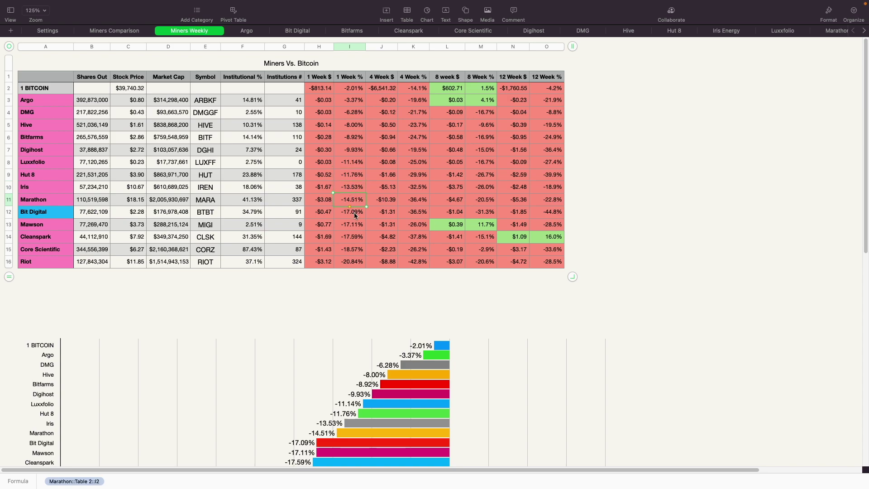
pyautogui.click(356, 216)
pyautogui.click(355, 226)
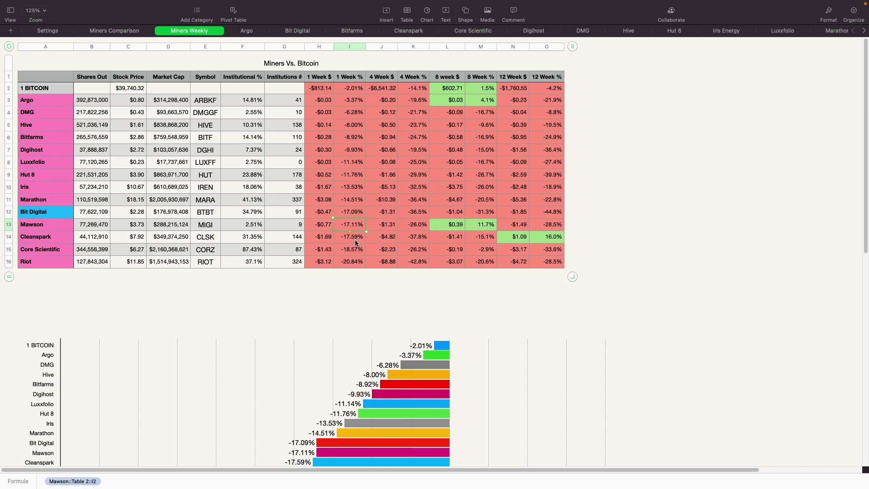
pyautogui.click(356, 242)
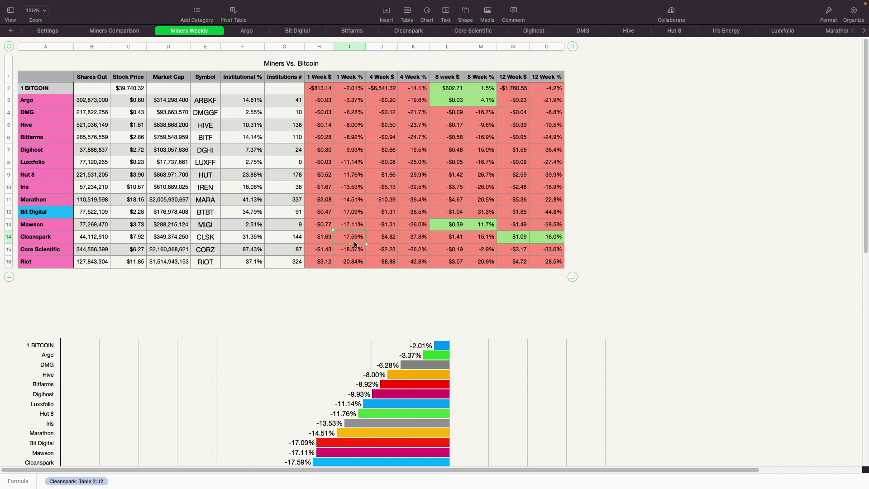
pyautogui.click(357, 250)
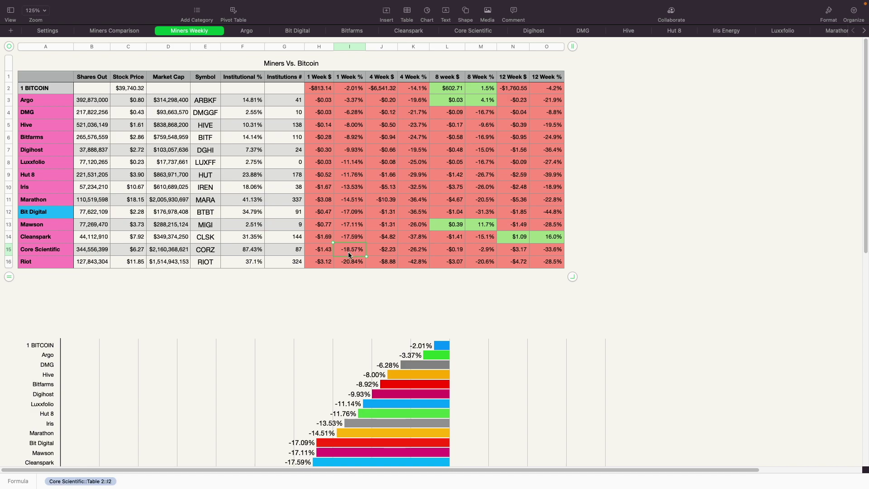
pyautogui.click(354, 262)
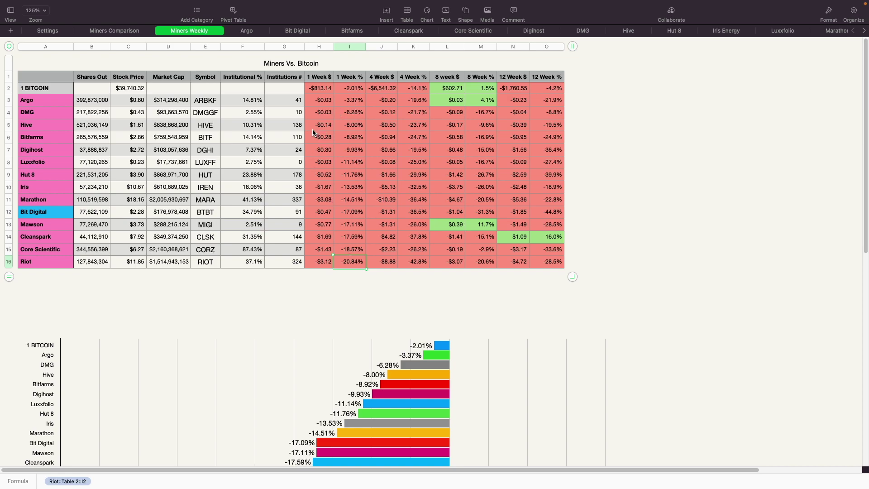
pyautogui.scroll(-3, 314, 271)
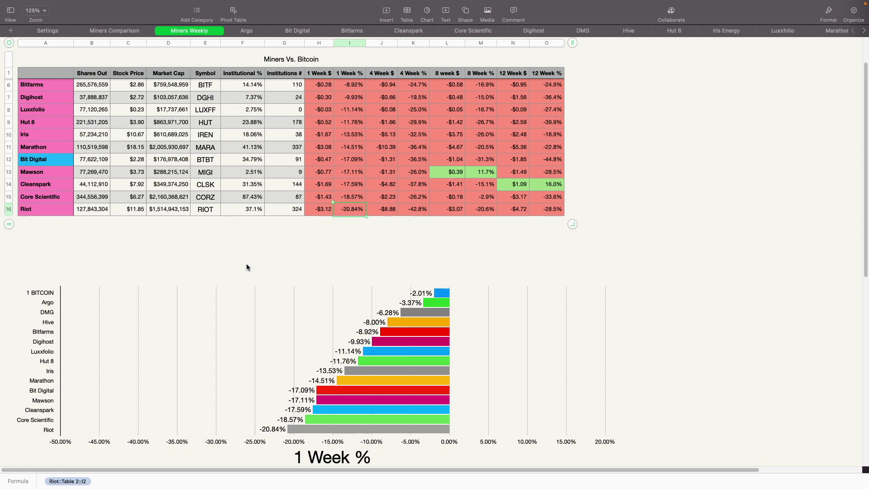
pyautogui.scroll(-1, 247, 267)
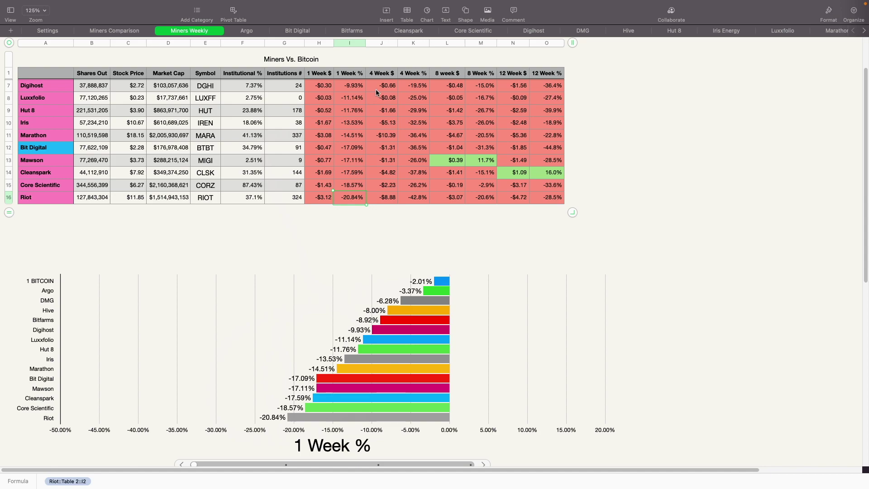
# Sort the Miners Vs. Bitcoin table by 4 Week % in descending order.
pyautogui.scroll(1, 392, 120)
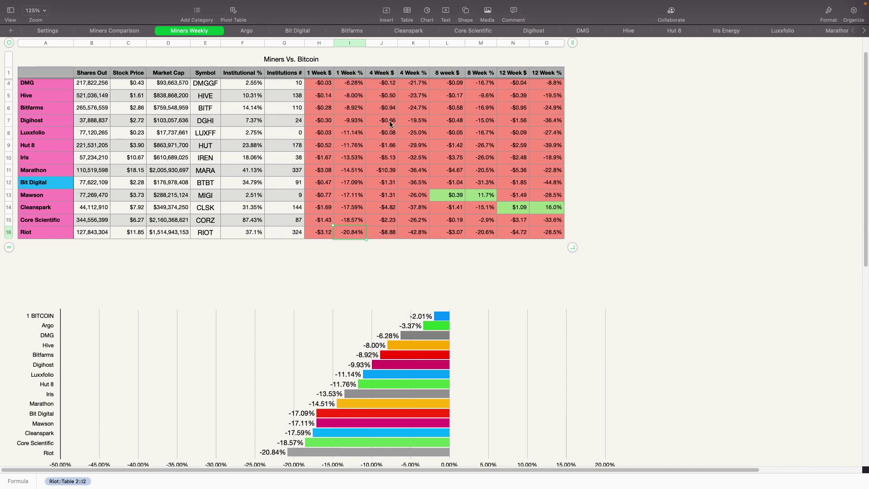
pyautogui.scroll(2, 391, 124)
pyautogui.click(425, 44)
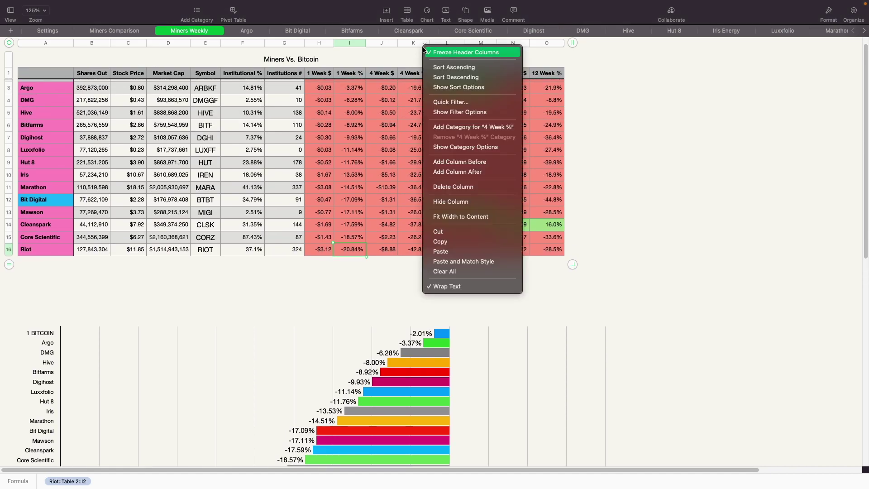
pyautogui.click(456, 77)
pyautogui.scroll(1, 392, 110)
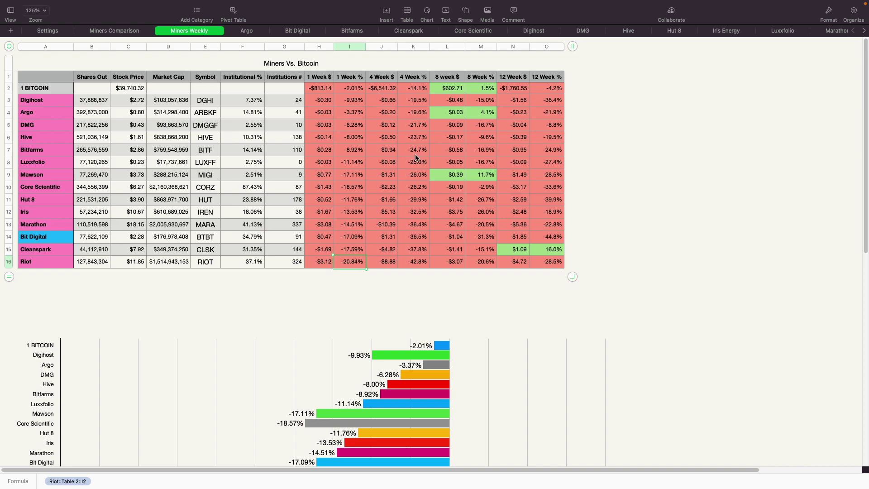
# Examine the 4 Week % figures of the miners from Mawson down to Riot.
pyautogui.click(420, 178)
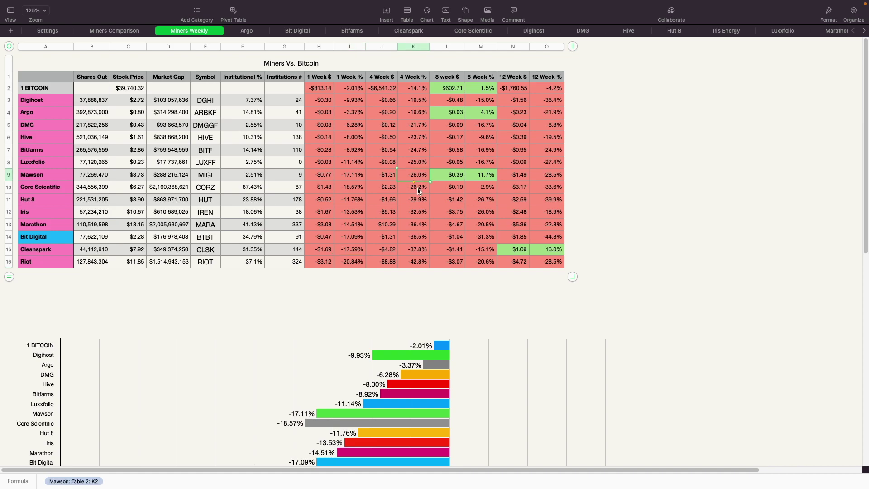
pyautogui.click(418, 190)
pyautogui.click(419, 202)
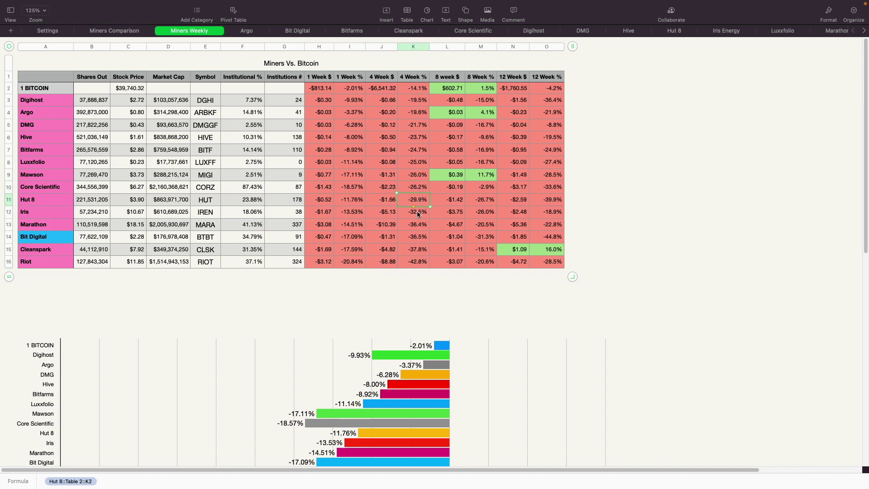
pyautogui.click(420, 214)
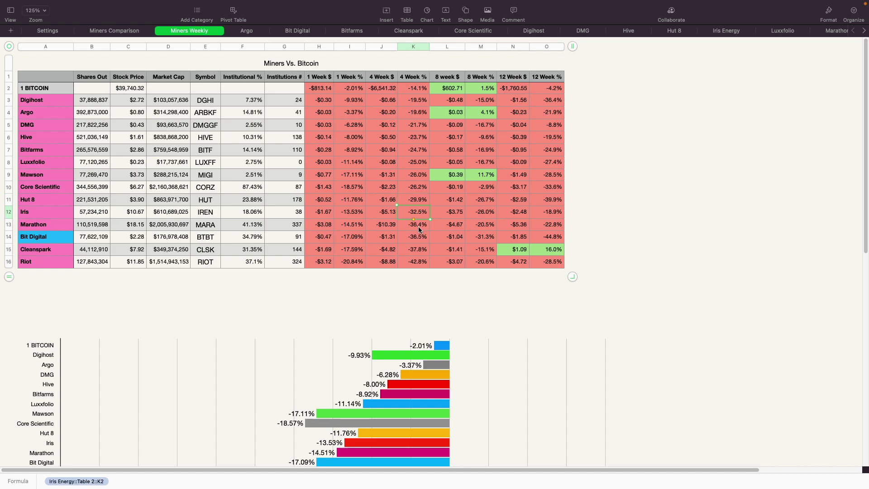
pyautogui.click(419, 228)
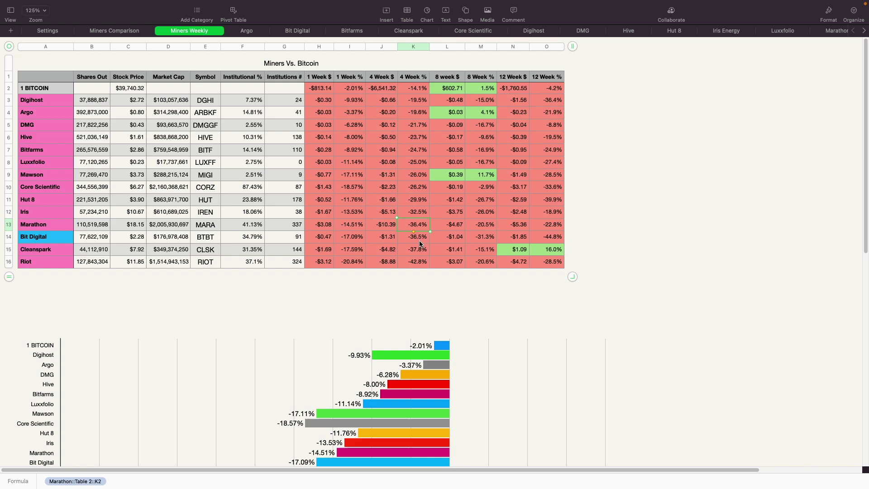
pyautogui.click(420, 238)
pyautogui.click(421, 252)
pyautogui.click(418, 263)
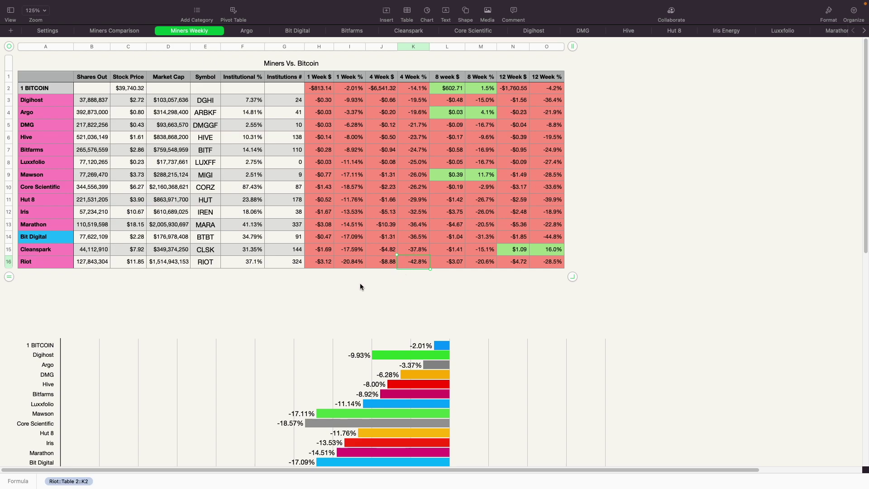
# Switch the interactive bar chart below the table to the 4 Week % data.
pyautogui.scroll(-8, 291, 286)
pyautogui.click(285, 352)
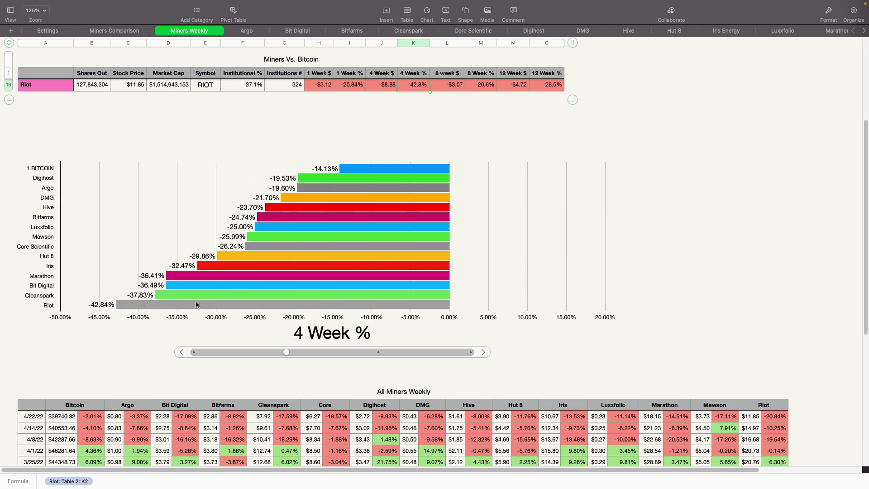
pyautogui.click(144, 307)
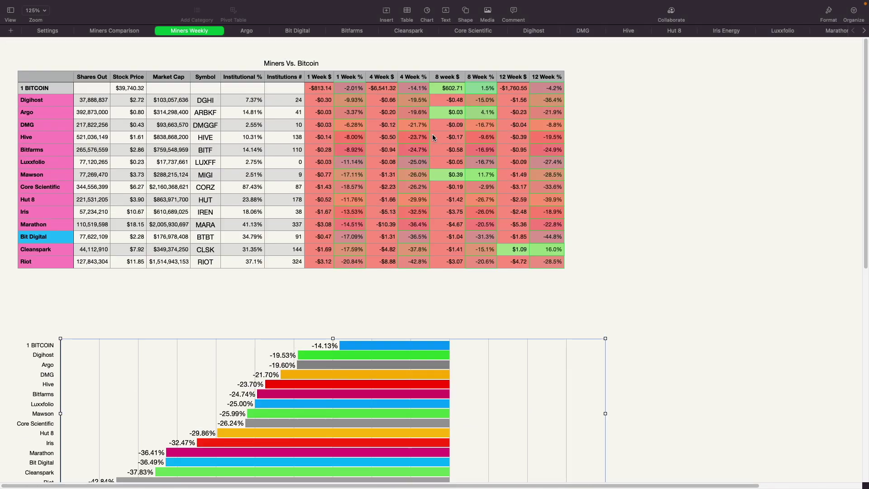
# Sort the Miners Vs. Bitcoin table by 8 Week % in descending order.
pyautogui.click(432, 53)
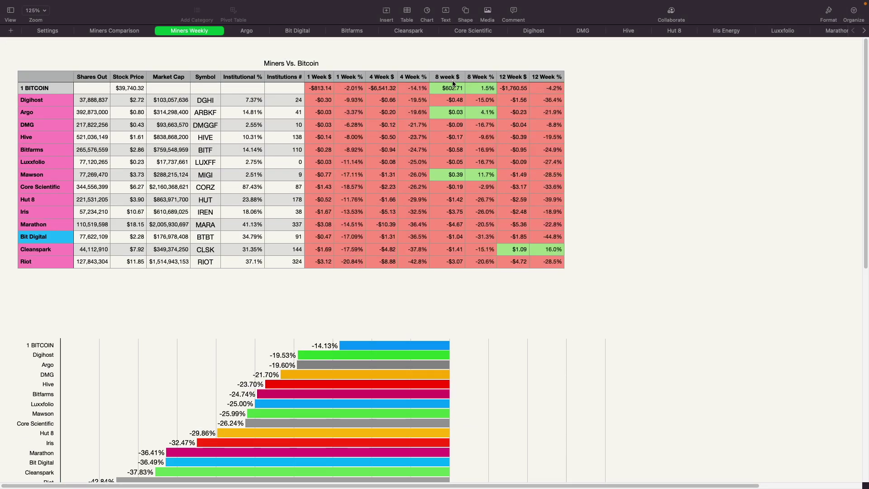
pyautogui.click(486, 65)
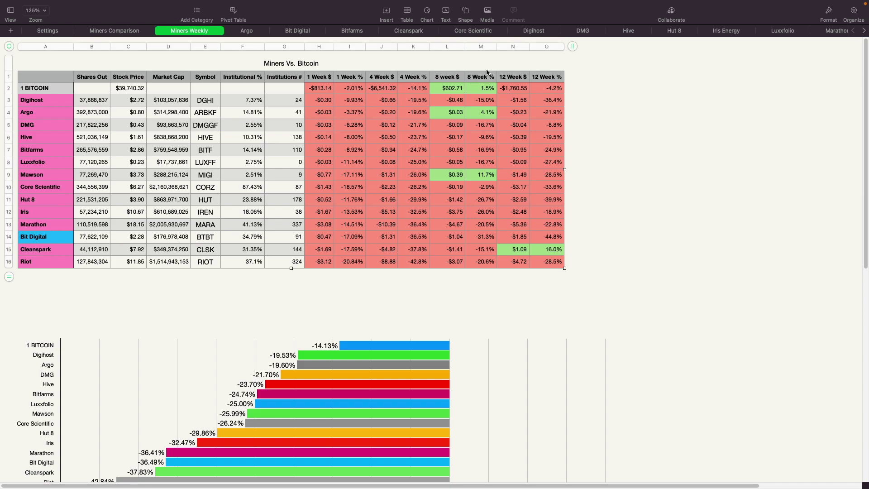
pyautogui.click(492, 48)
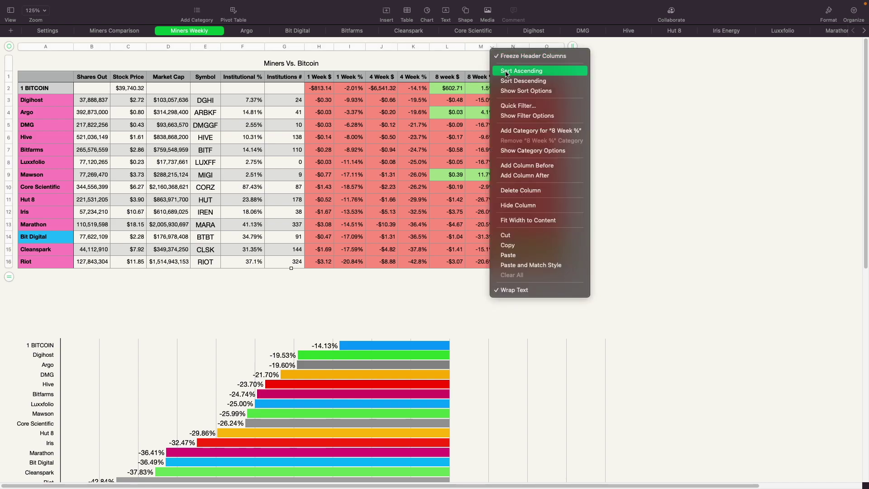
pyautogui.click(523, 81)
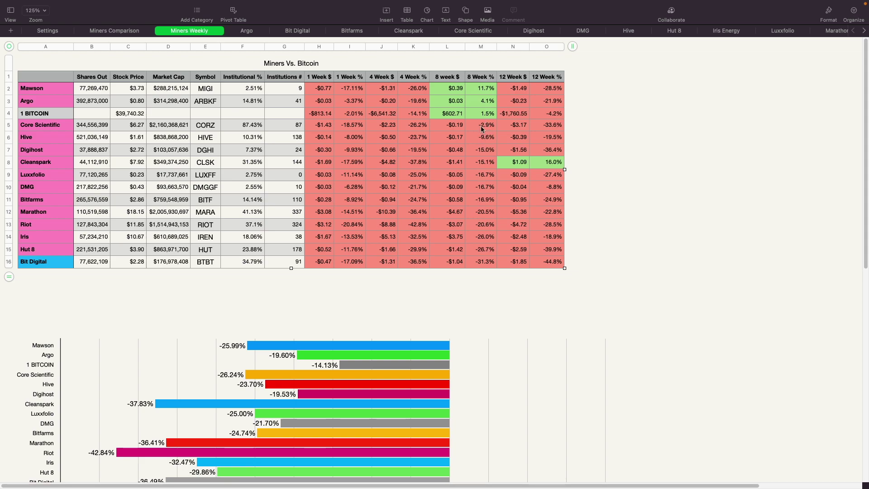
# Examine the 8 Week % figures of the miners from Cleanspark down to Bit Digital in the Miners Vs. Bitcoin table.
pyautogui.click(488, 173)
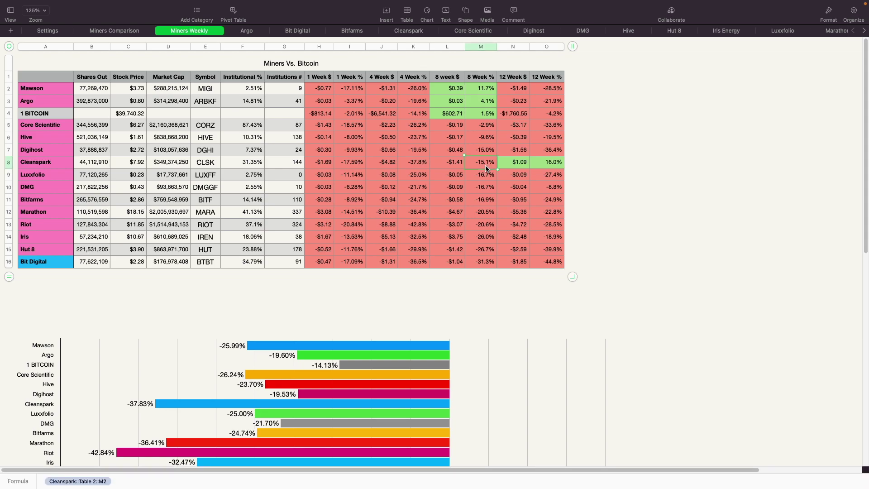
pyautogui.click(487, 189)
pyautogui.click(486, 204)
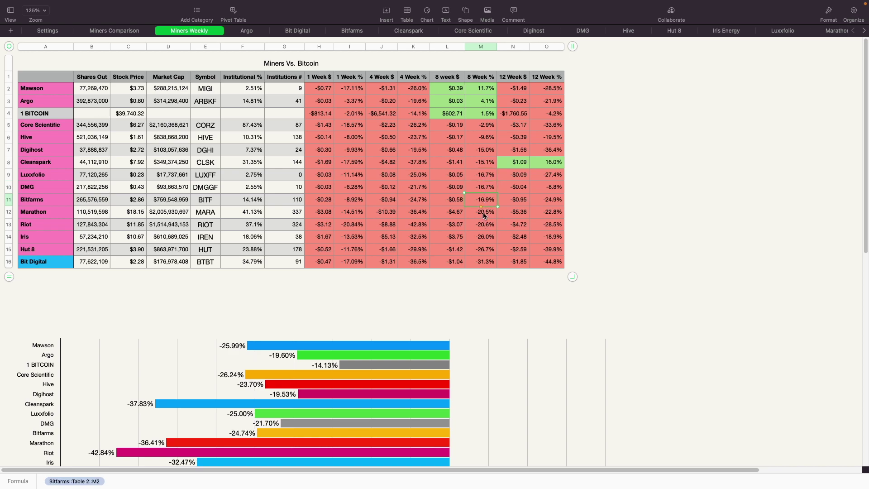
pyautogui.click(485, 213)
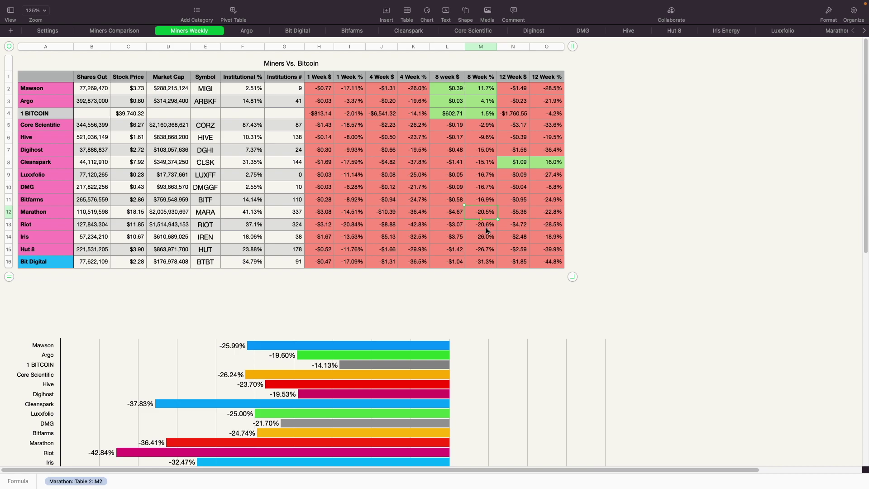
pyautogui.click(487, 227)
pyautogui.click(485, 241)
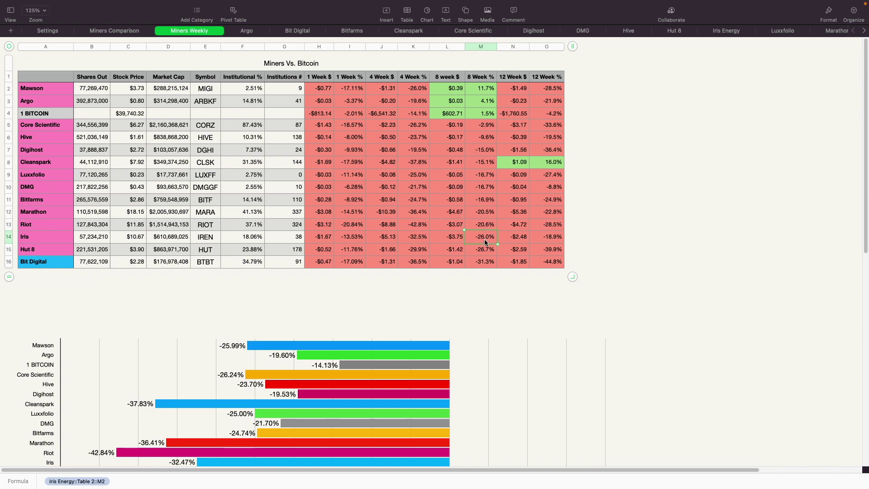
pyautogui.click(482, 253)
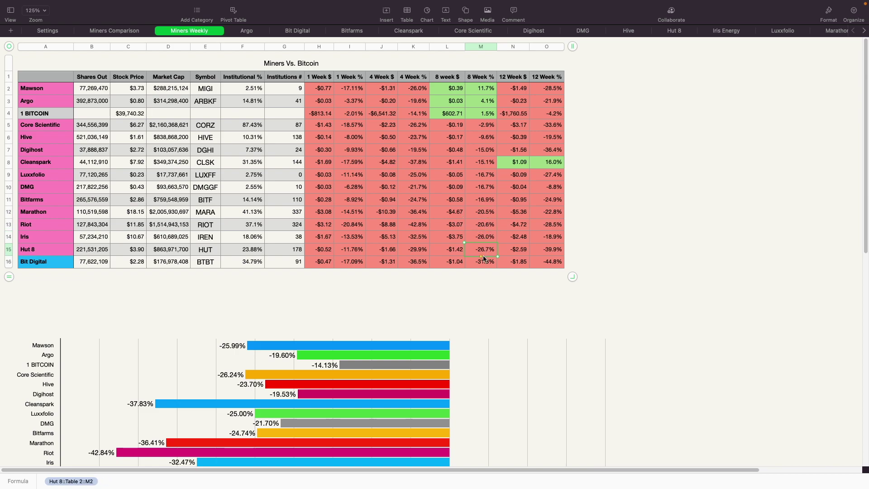
pyautogui.click(486, 265)
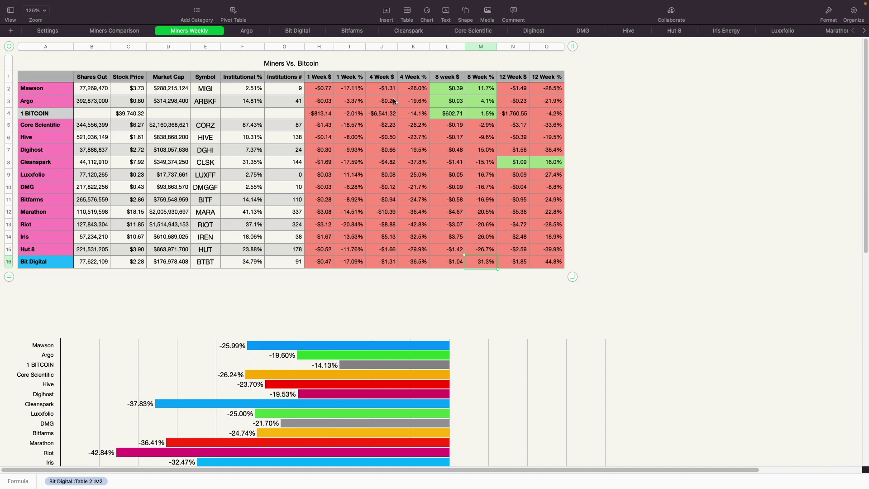
# Switch the interactive bar chart below the table to the 8 Week % data and select the Bit Digital bar.
pyautogui.scroll(-4, 402, 163)
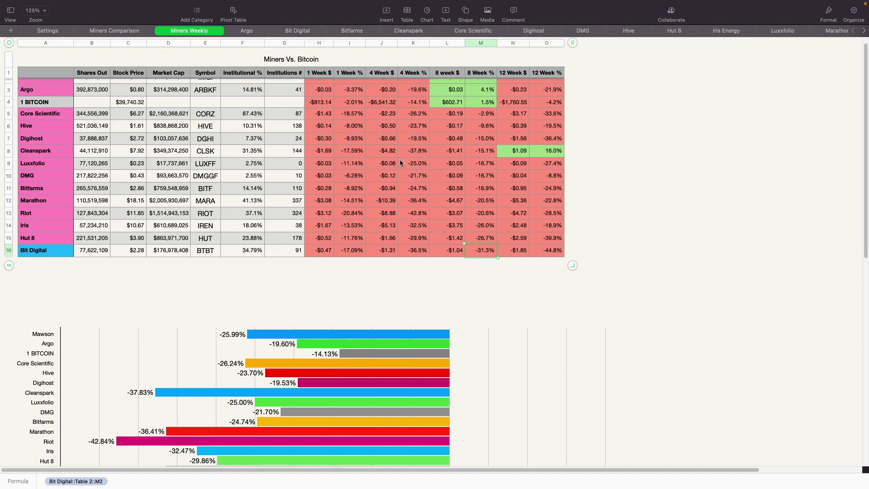
pyautogui.scroll(-5, 394, 360)
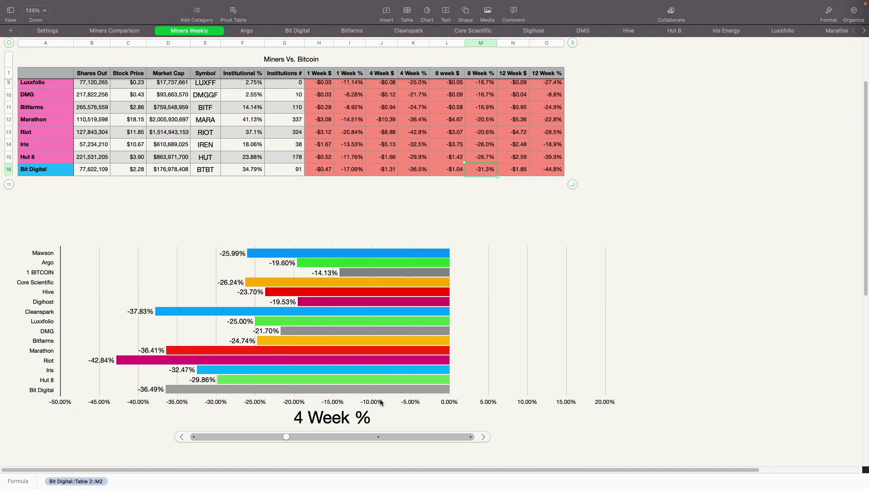
pyautogui.click(379, 437)
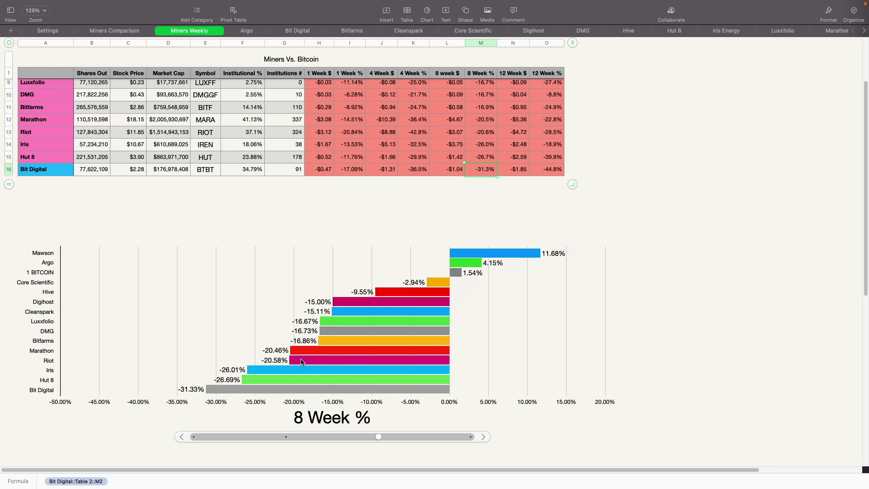
pyautogui.click(253, 386)
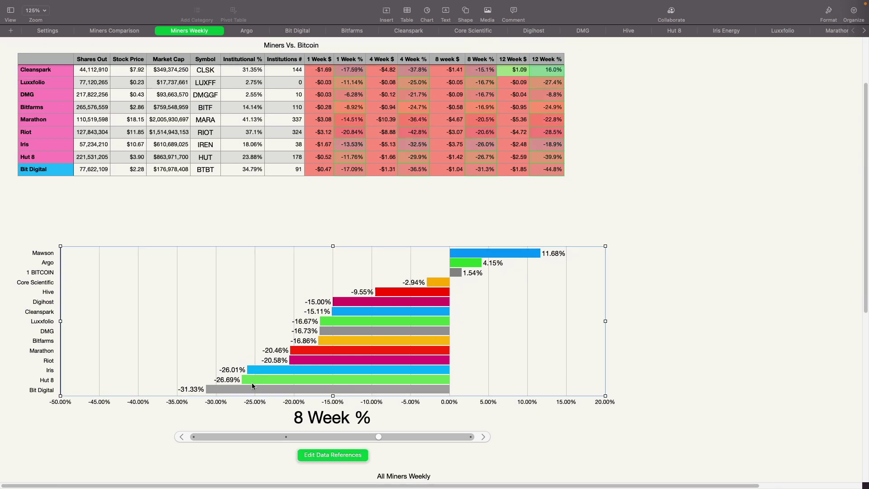
pyautogui.click(216, 389)
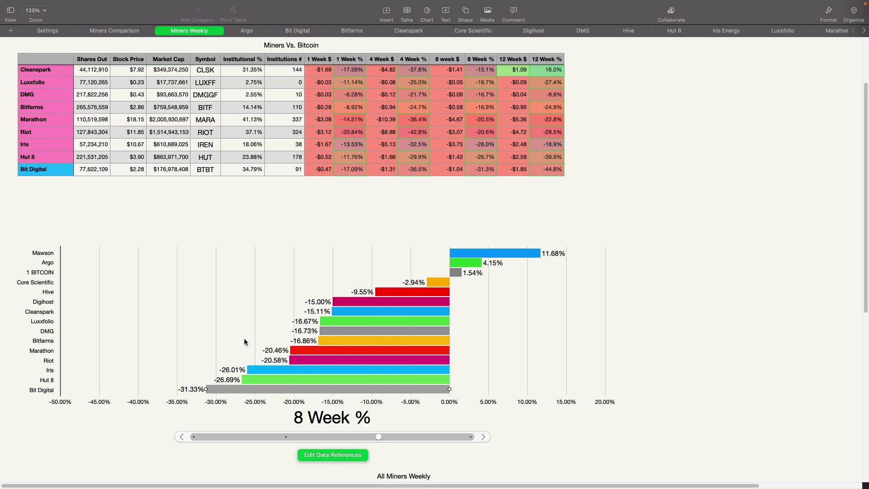
# Examine Mawson's 4/14/22 and Digihost's 4/8/22 weekly changes in the All Miners Weekly table.
pyautogui.scroll(-5, 245, 333)
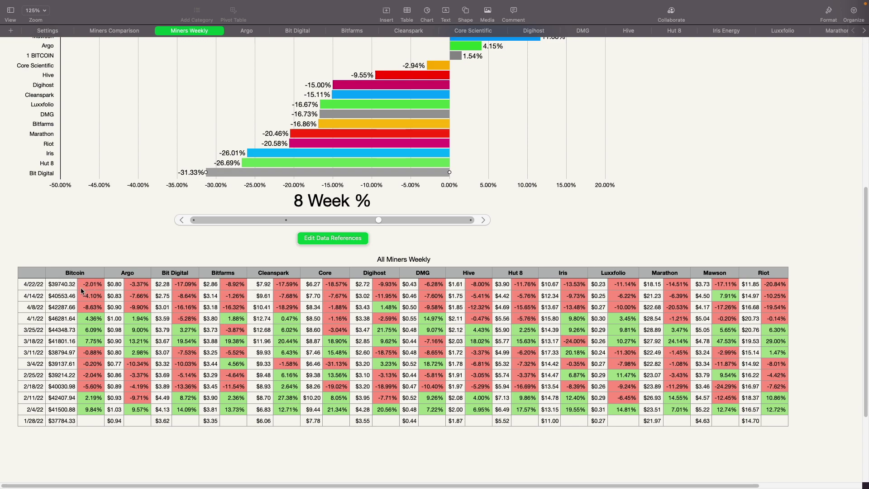
pyautogui.click(729, 297)
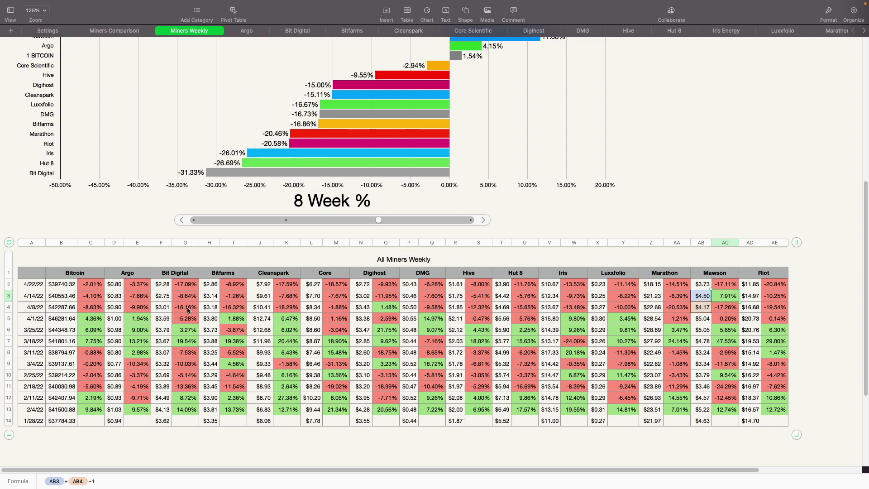
pyautogui.click(388, 309)
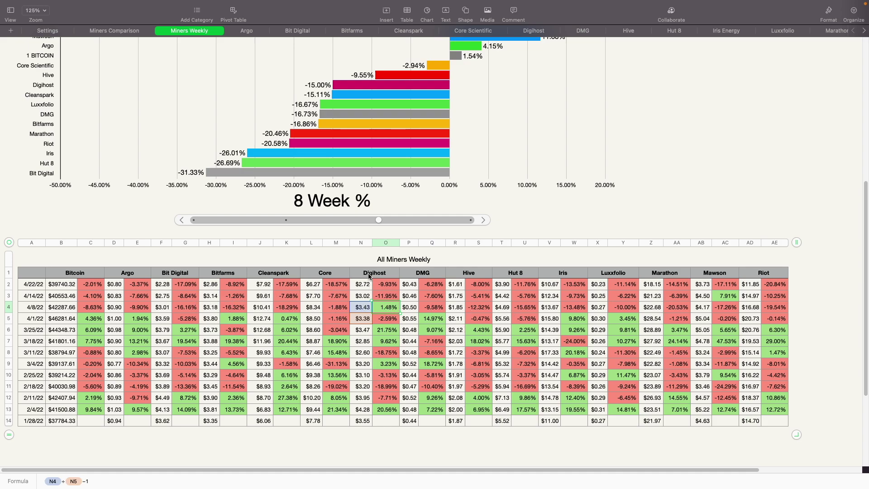
# Compare Bitcoin's recent weekly candles on TradingView with the 4/1/22 changes of Marathon and Riot in the Numbers spreadsheet.
pyautogui.hotkey('ctrl', 'Left')
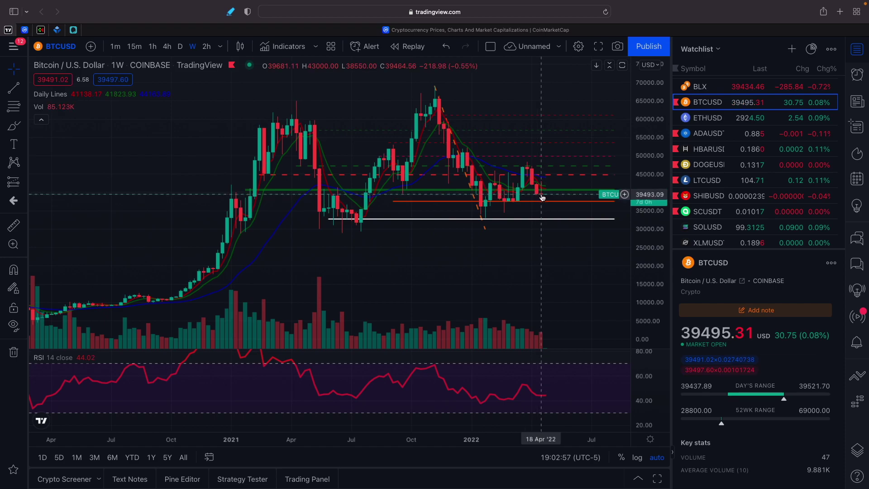
pyautogui.hotkey('ctrl', 'Right')
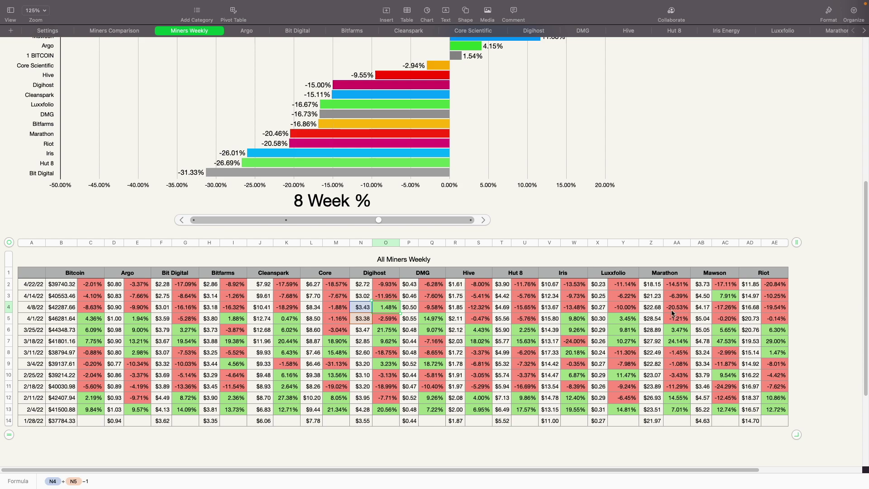
pyautogui.click(679, 323)
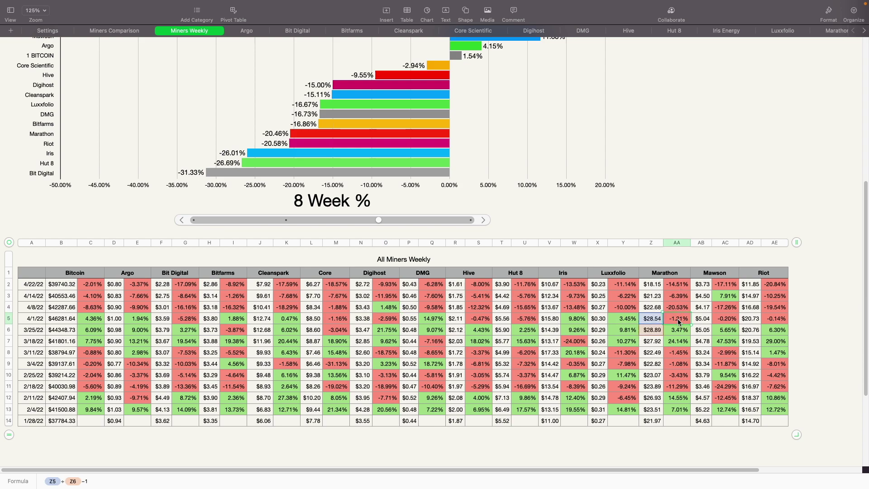
pyautogui.click(770, 319)
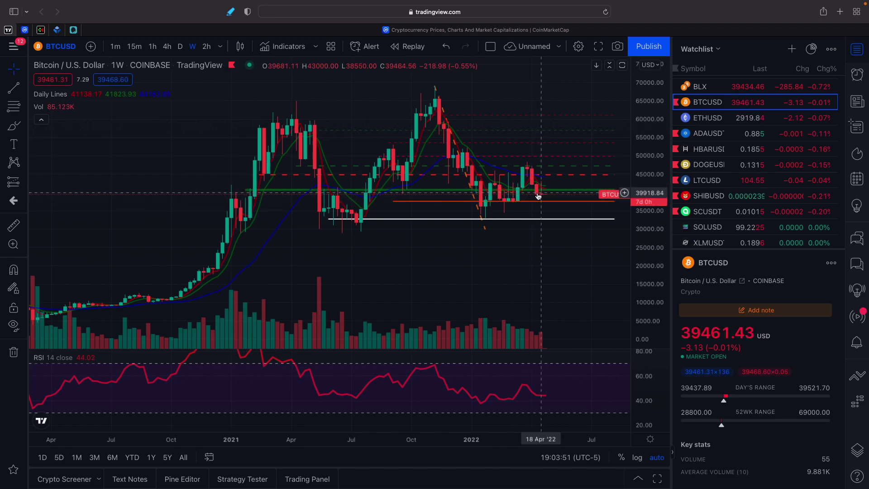
pyautogui.hotkey('ctrl', 'Right')
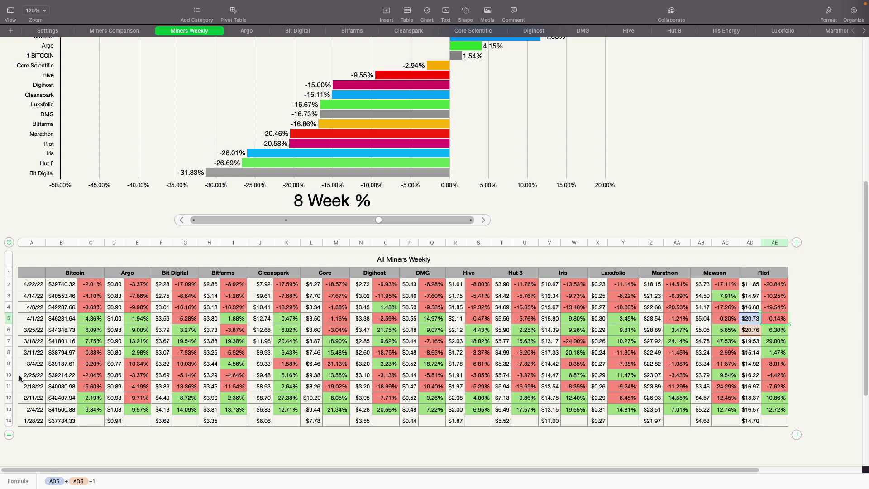
# Highlight the 3/4/22 row of the All Miners Weekly table and check that period on TradingView's Bitcoin chart.
pyautogui.click(8, 364)
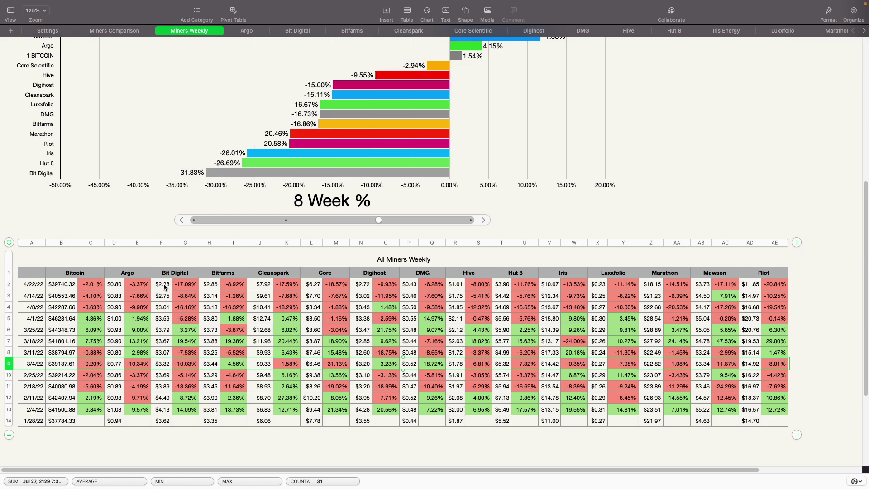
pyautogui.hotkey('ctrl', 'Left')
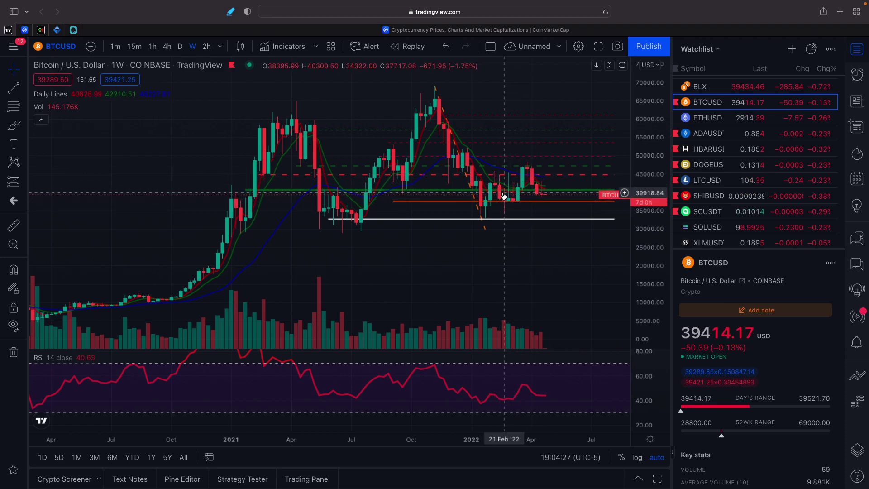
pyautogui.hotkey('ctrl', 'Right')
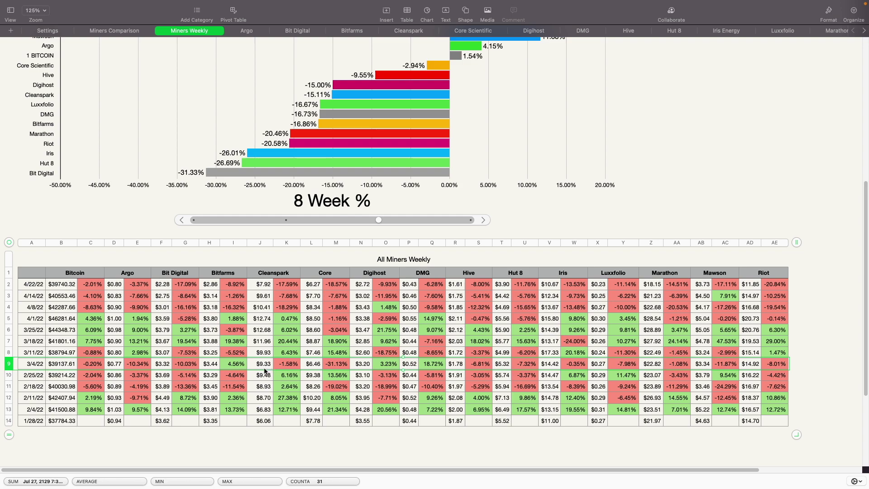
# Examine Cleanspark's 4/22/22, Core's 3/4/22 and Riot's 3/25/22 prices in the All Miners Weekly table.
pyautogui.click(263, 285)
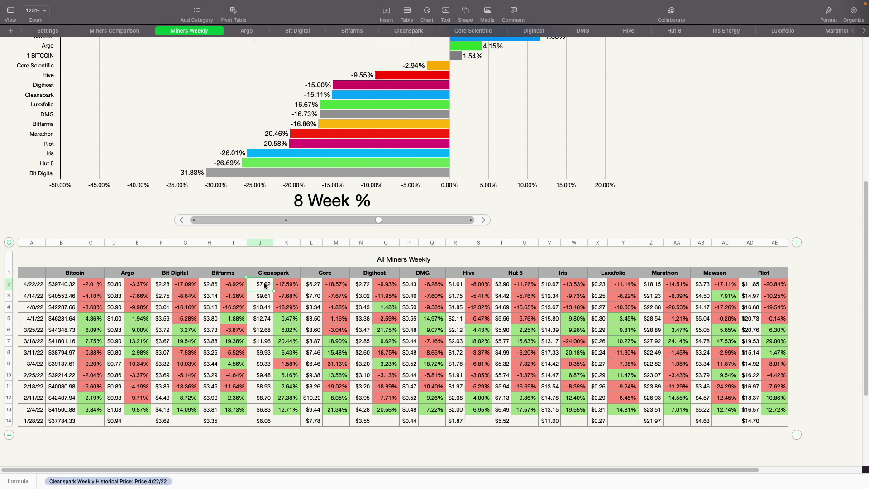
pyautogui.click(315, 366)
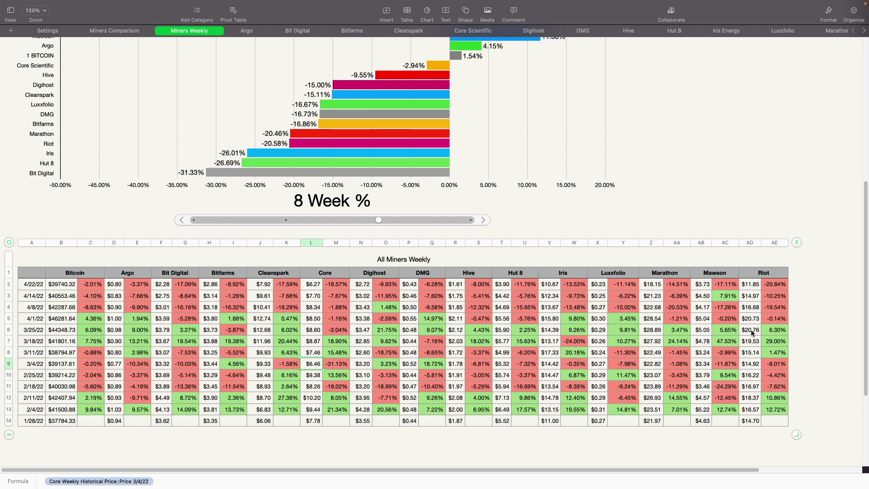
pyautogui.click(752, 332)
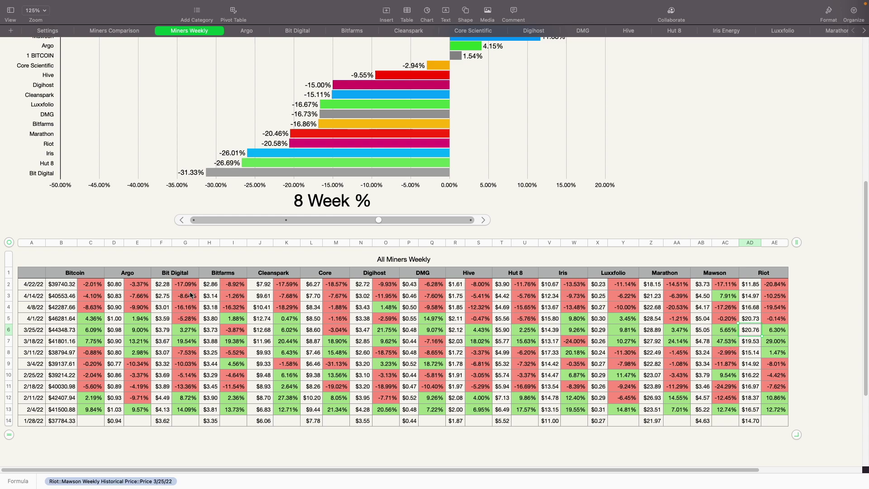
# Open the Riot sheet of the spreadsheet.
pyautogui.scroll(1, 358, 154)
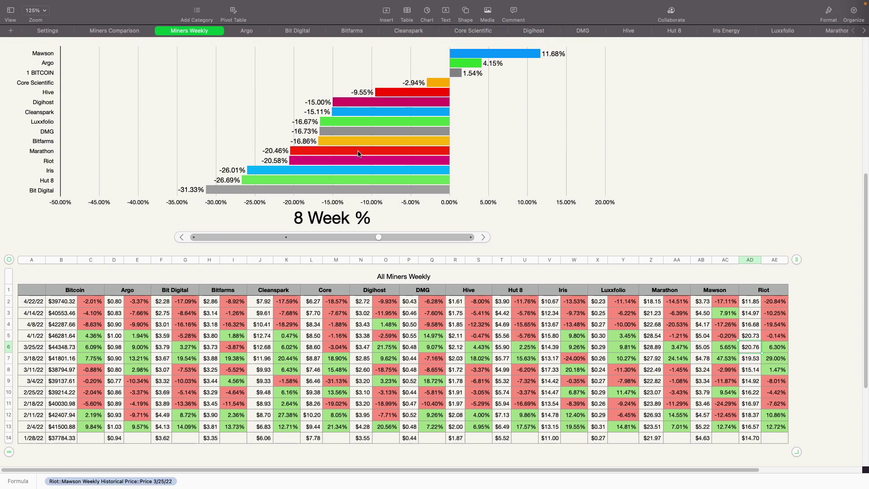
pyautogui.scroll(1, 358, 154)
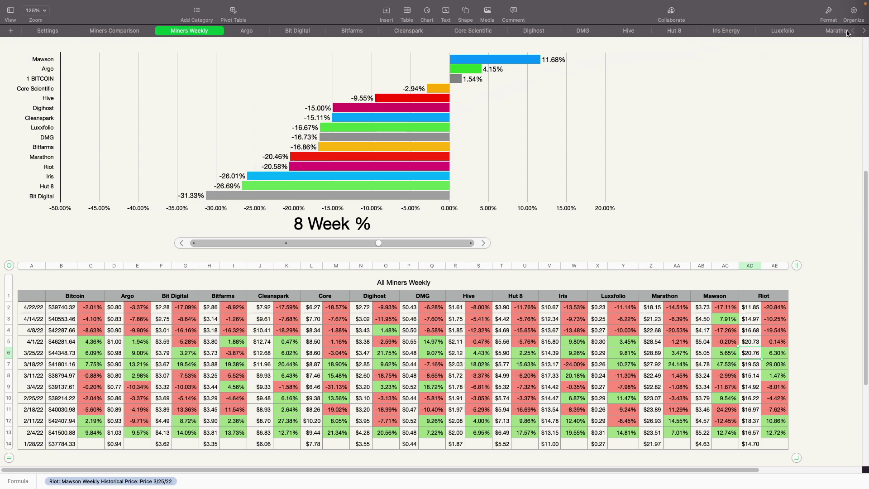
pyautogui.click(865, 31)
pyautogui.click(864, 31)
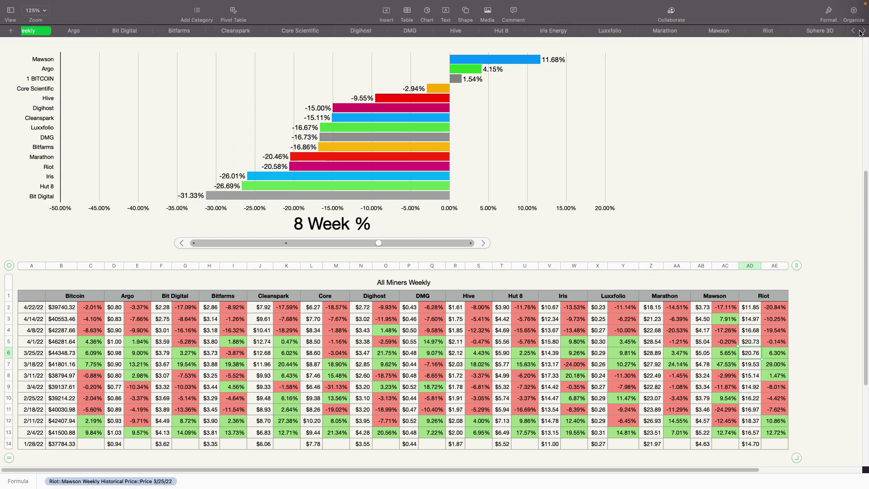
pyautogui.click(766, 32)
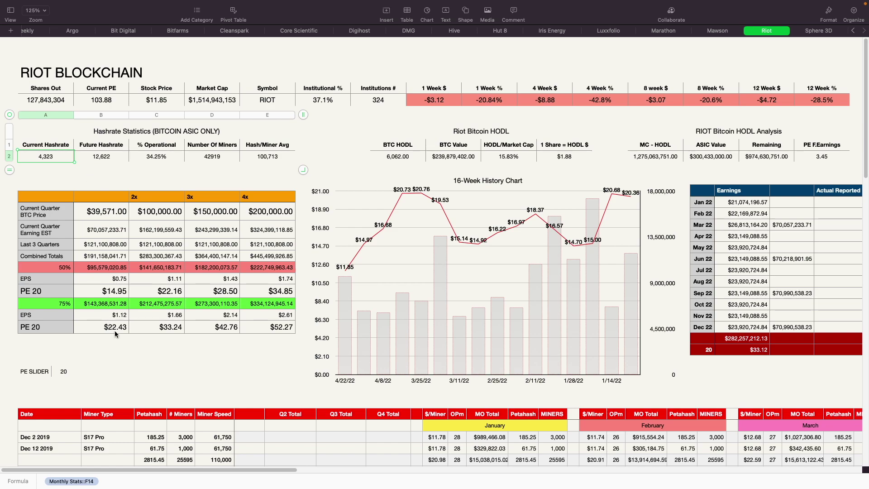
# Lower the PE SLIDER value on the Riot sheet to 10.
pyautogui.click(60, 375)
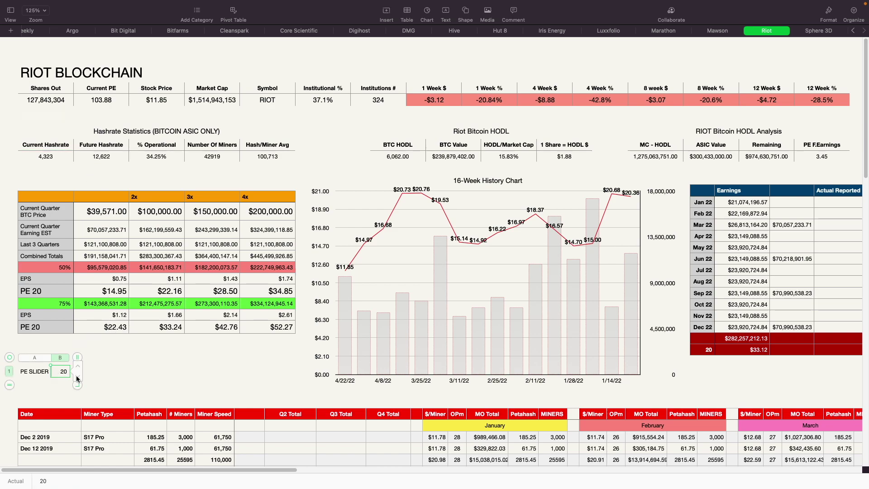
pyautogui.click(76, 376)
pyautogui.click(76, 376)
pyautogui.click(76, 376)
pyautogui.click(76, 375)
pyautogui.click(76, 375)
pyautogui.click(77, 374)
pyautogui.click(76, 374)
pyautogui.click(76, 374)
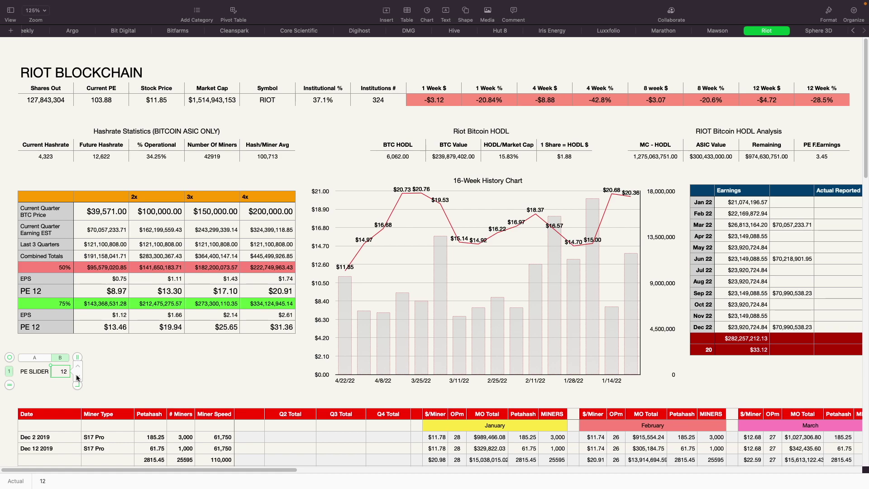
pyautogui.click(76, 374)
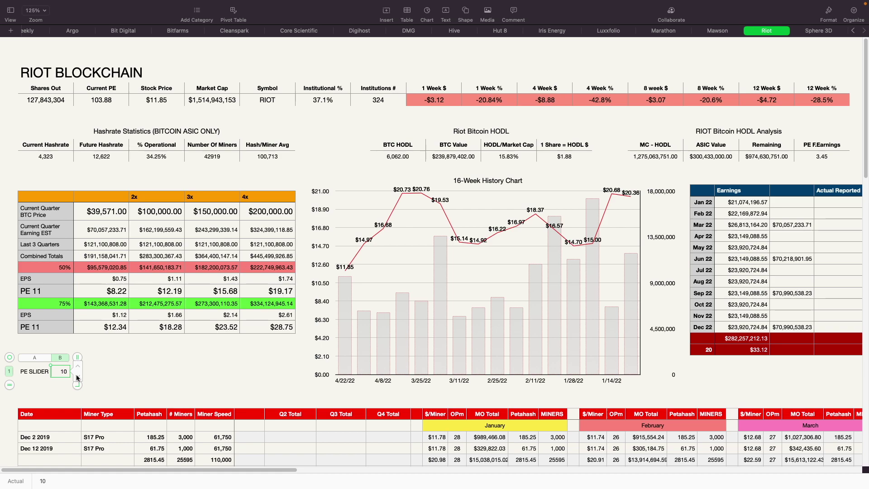
pyautogui.click(76, 374)
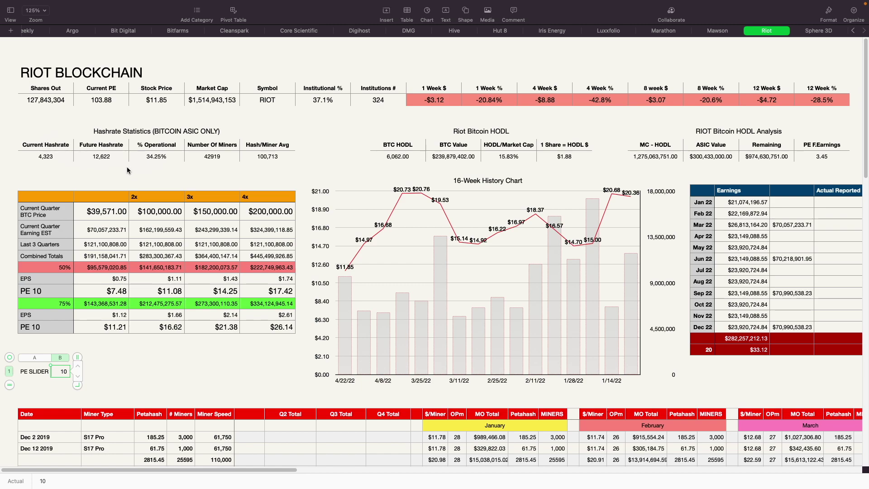
# Raise the PE SLIDER value on the Riot sheet to 14.
pyautogui.click(77, 366)
pyautogui.click(78, 366)
pyautogui.click(78, 366)
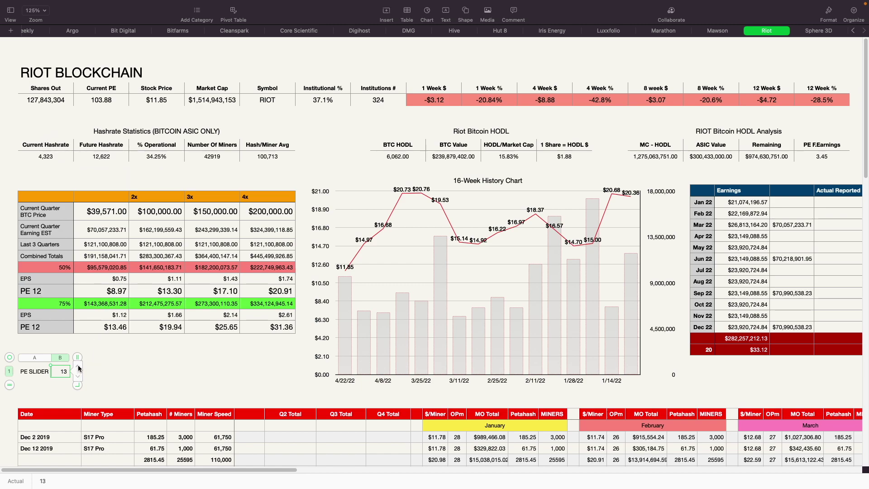
pyautogui.click(78, 366)
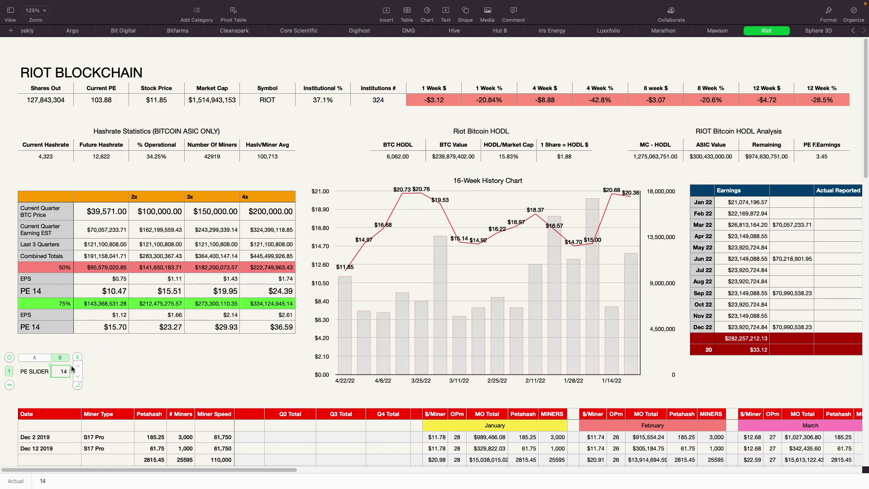
# Raise the PE SLIDER value on the Riot sheet to 20.
pyautogui.click(77, 367)
pyautogui.click(77, 367)
pyautogui.click(77, 367)
pyautogui.click(77, 367)
pyautogui.click(77, 367)
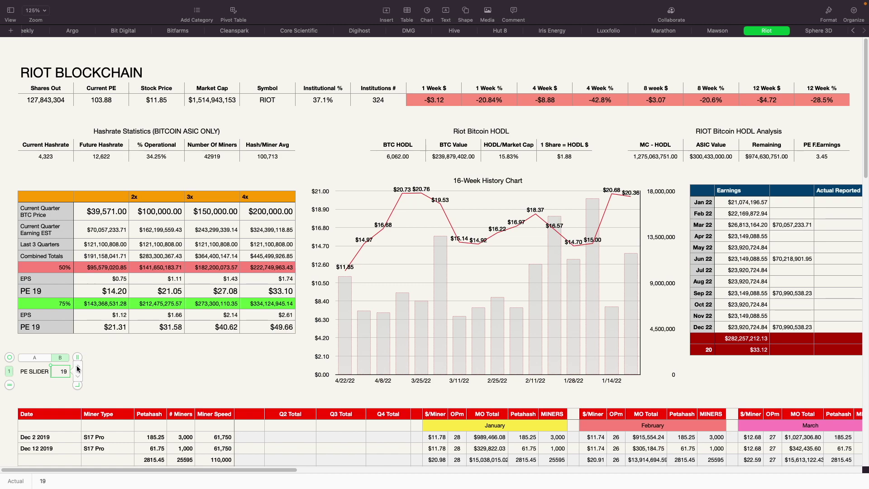
pyautogui.click(77, 367)
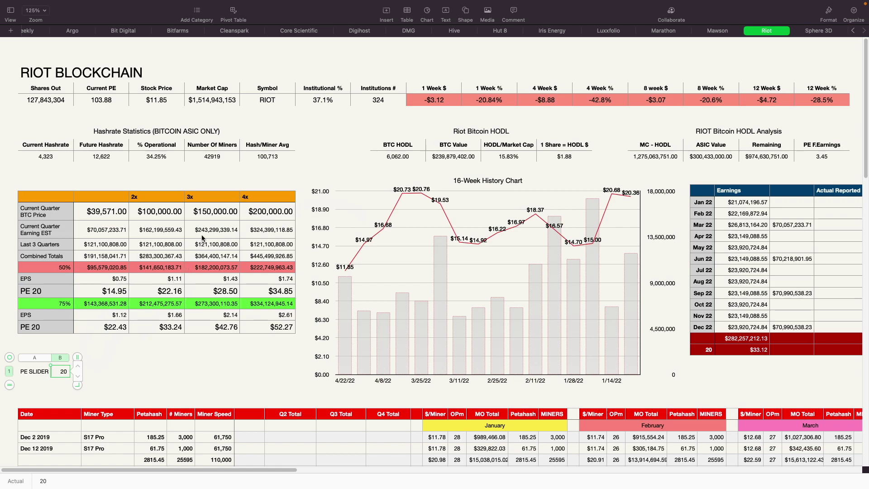
# Open the Bitfarms sheet and examine its PE 20 share price estimates, hashrate statistics and the miner purchase table down to the totals row.
pyautogui.click(178, 30)
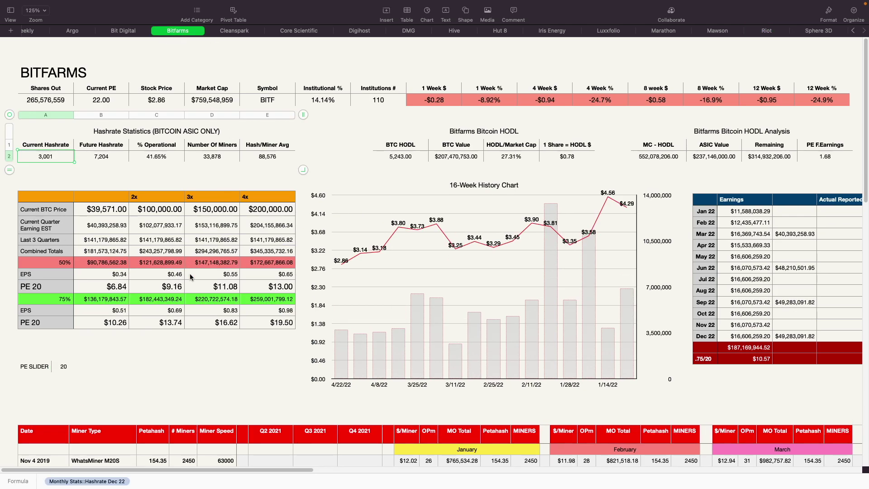
pyautogui.scroll(-2, 215, 249)
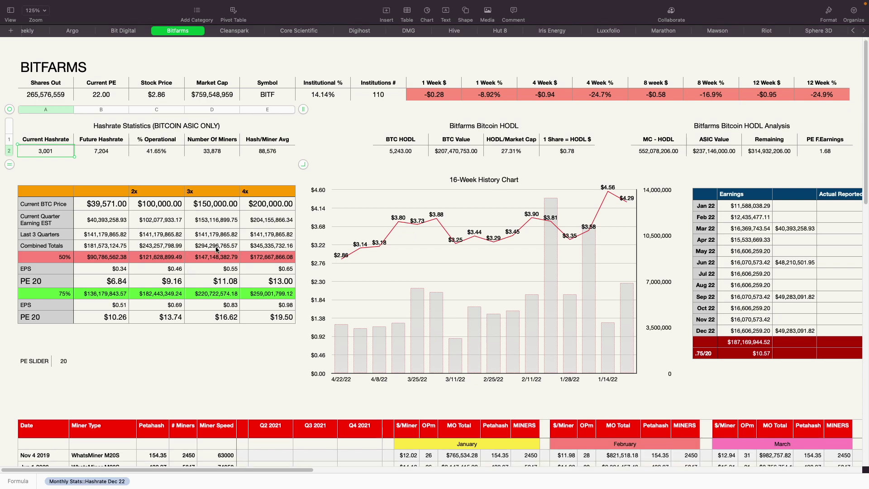
pyautogui.scroll(-2, 215, 248)
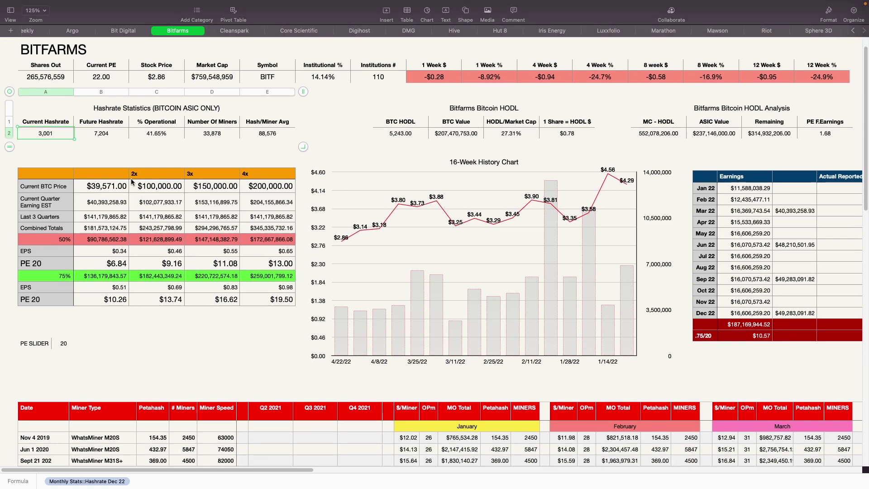
pyautogui.scroll(-6, 105, 145)
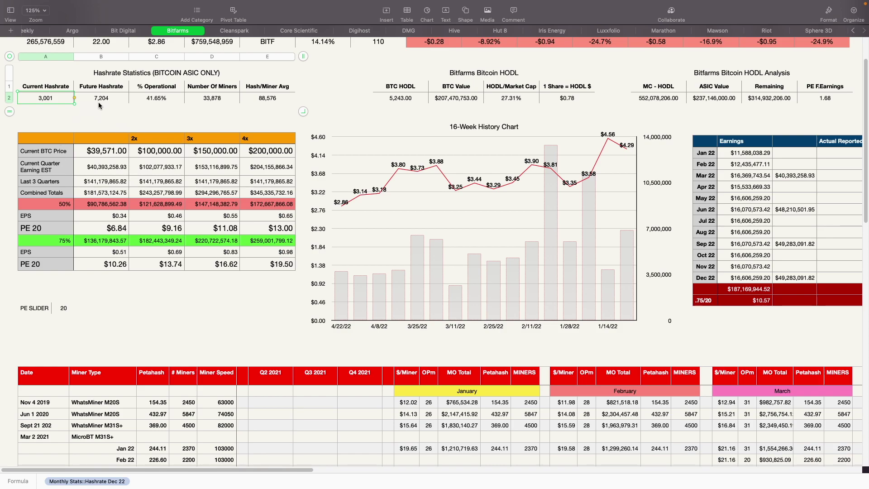
pyautogui.scroll(-6, 136, 258)
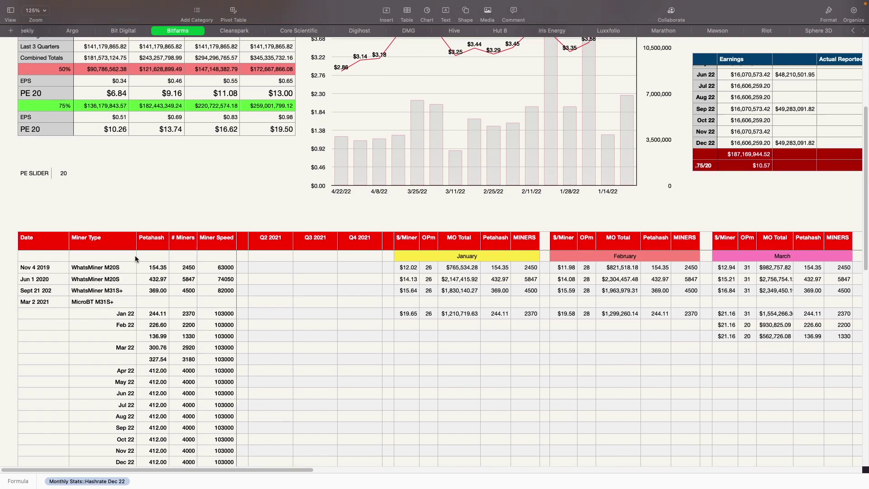
pyautogui.scroll(-3, 135, 259)
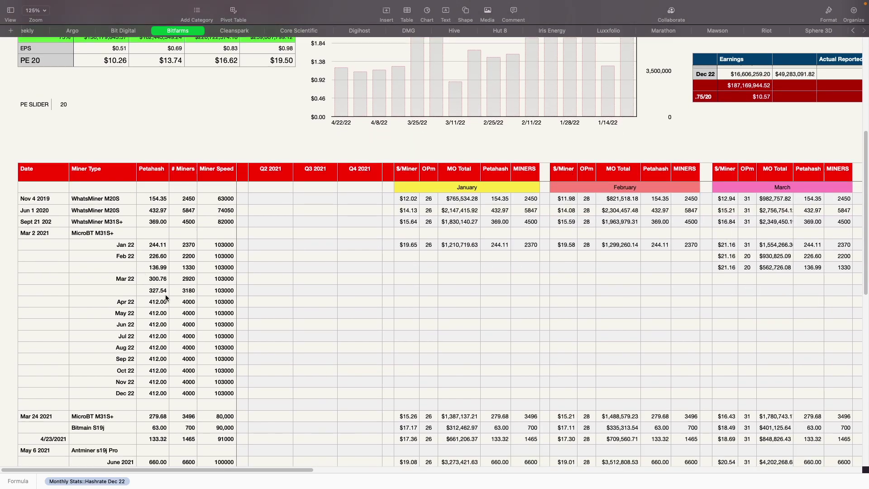
pyautogui.scroll(-1, 166, 298)
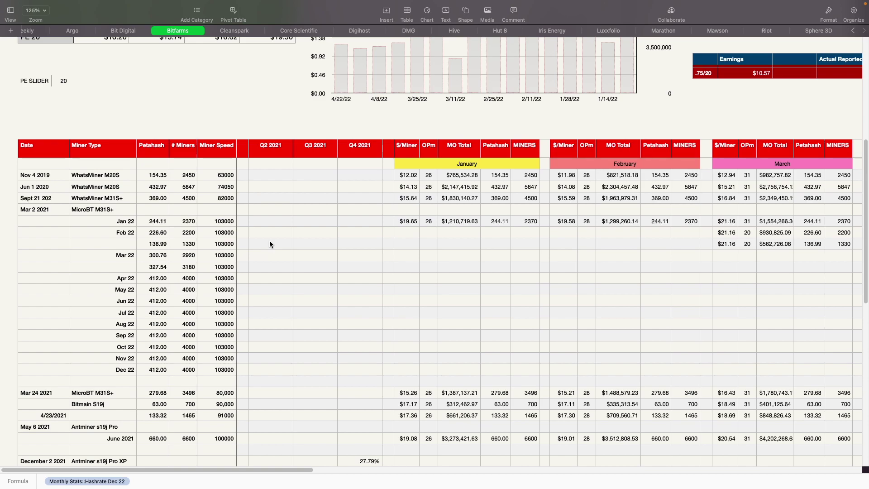
pyautogui.scroll(-1, 270, 241)
pyautogui.scroll(-3, 270, 245)
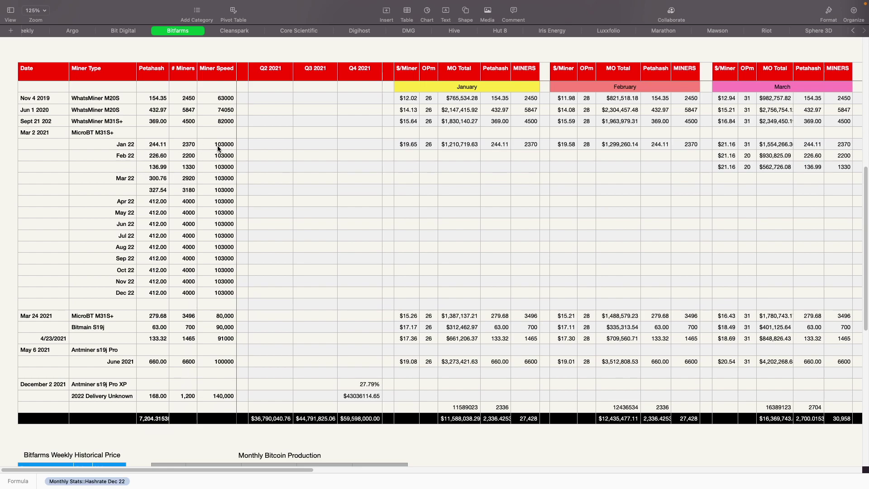
# Inspect the Jan 22 to Dec 22 miner speeds and the miner counts and speeds of the Mar 24 2021 and 4/23/2021 purchases.
pyautogui.moveTo(217, 147); pyautogui.dragTo(217, 295)
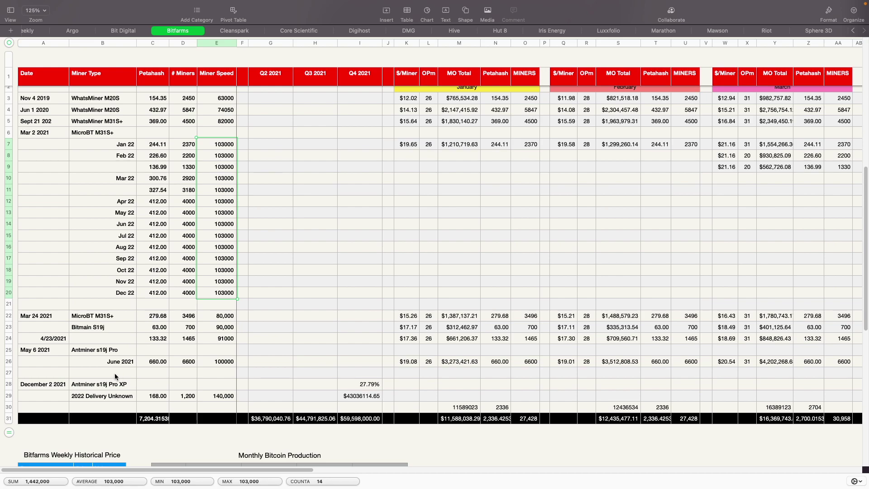
pyautogui.click(34, 338)
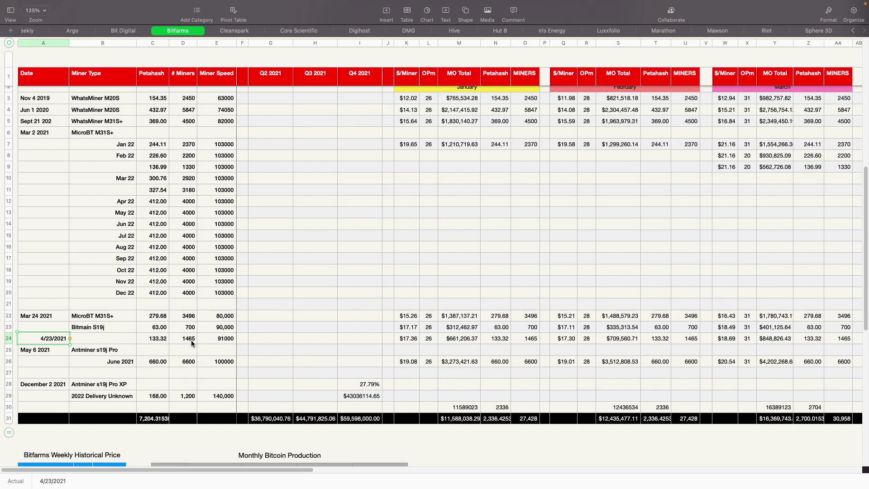
pyautogui.click(225, 342)
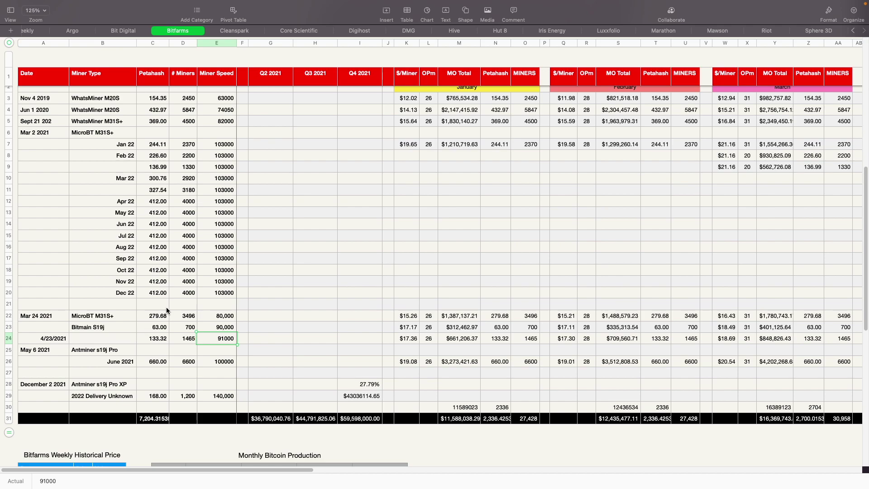
pyautogui.click(186, 327)
pyautogui.press('Up')
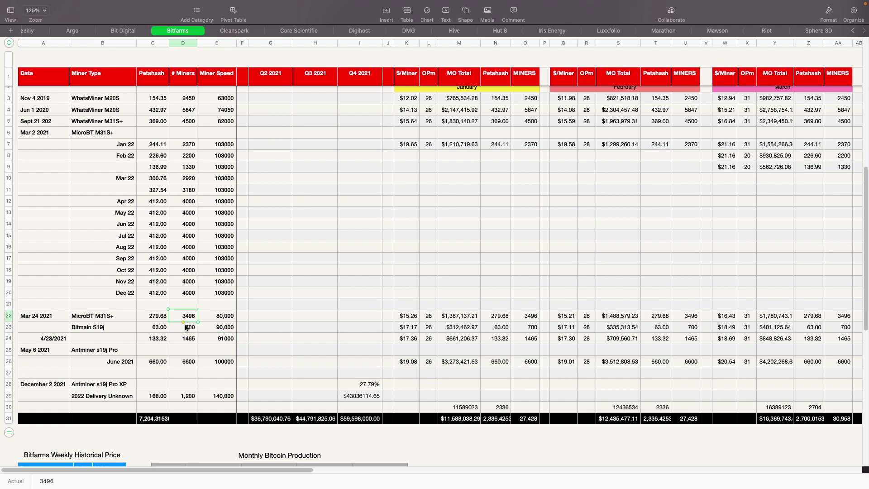
pyautogui.click(186, 329)
pyautogui.press('Up')
pyautogui.click(187, 331)
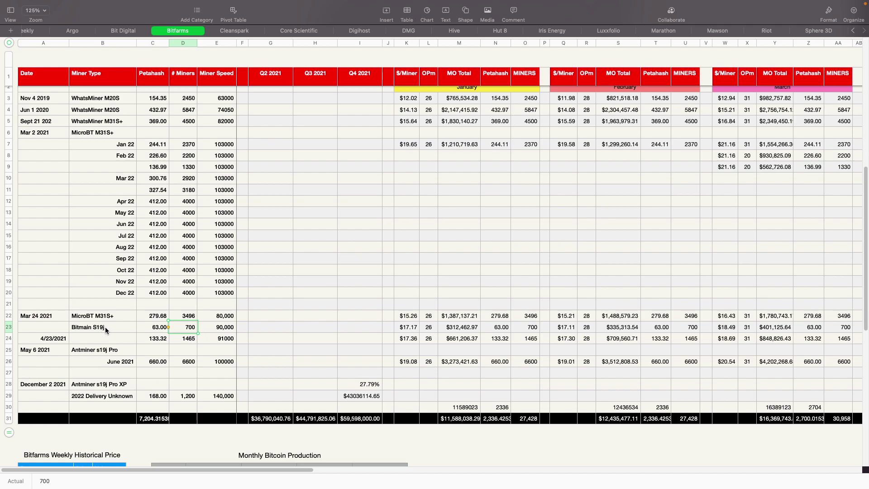
pyautogui.click(182, 318)
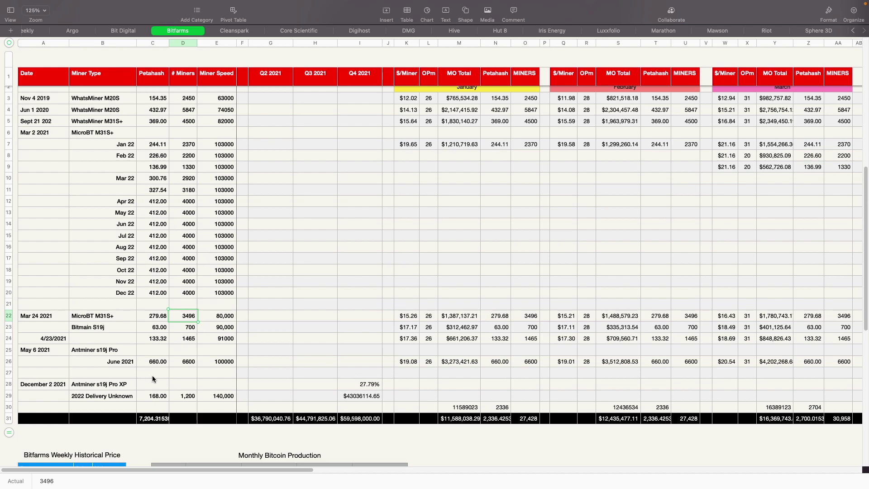
# Check the overall petahash total of the Bitfarms miner table against the January and February petahash figures.
pyautogui.click(145, 420)
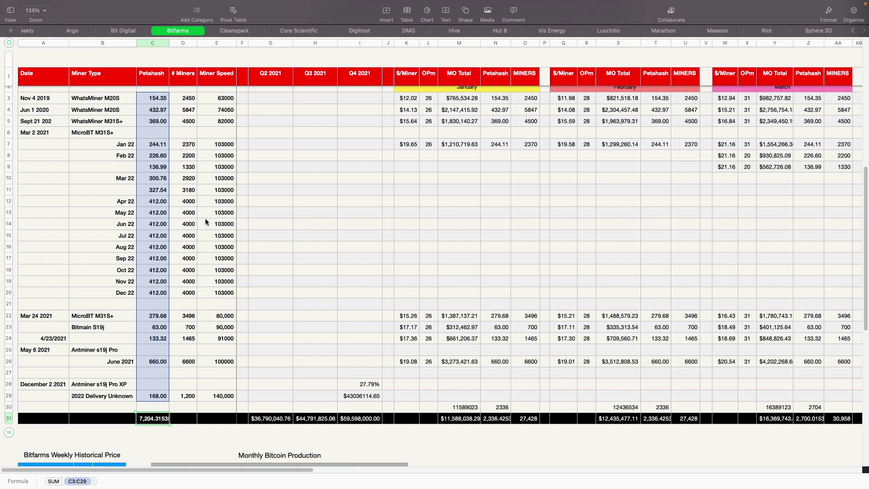
pyautogui.scroll(3, 204, 212)
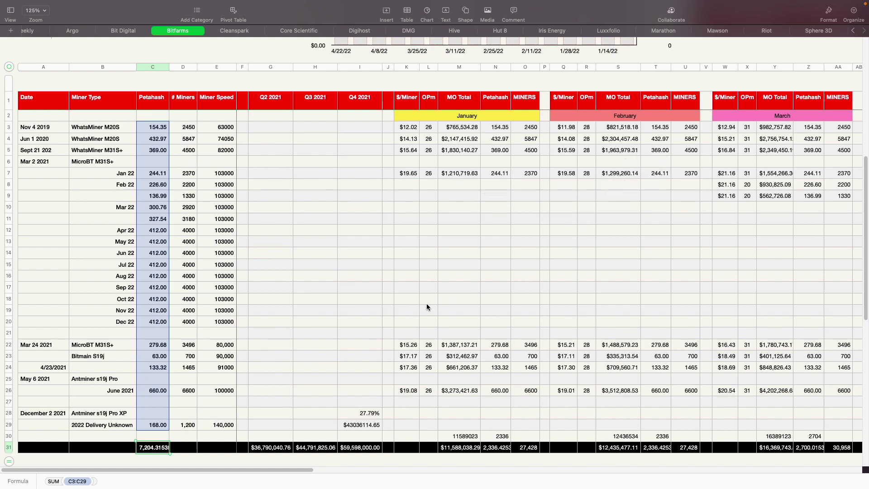
pyautogui.hscroll(5, 437, 196)
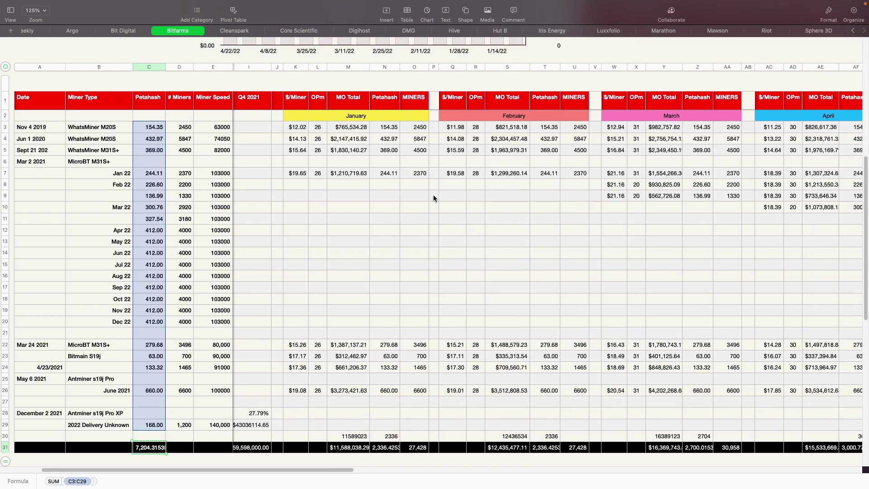
pyautogui.click(392, 437)
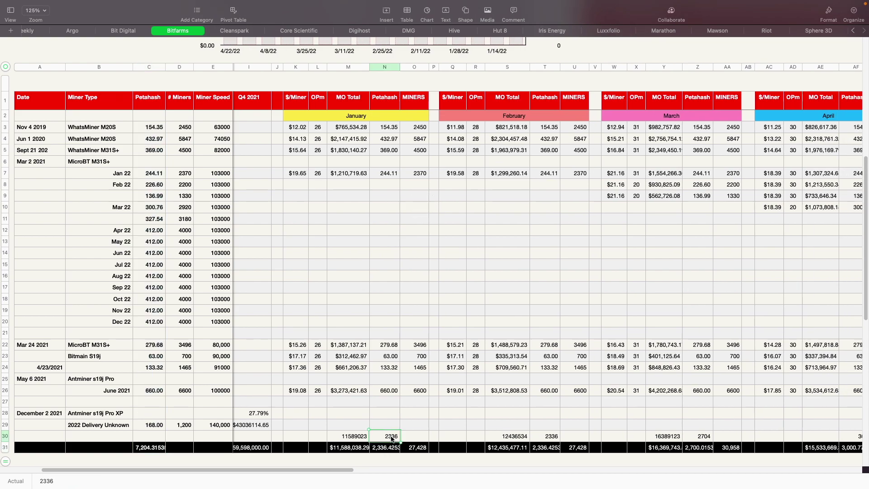
pyautogui.doubleClick(546, 449)
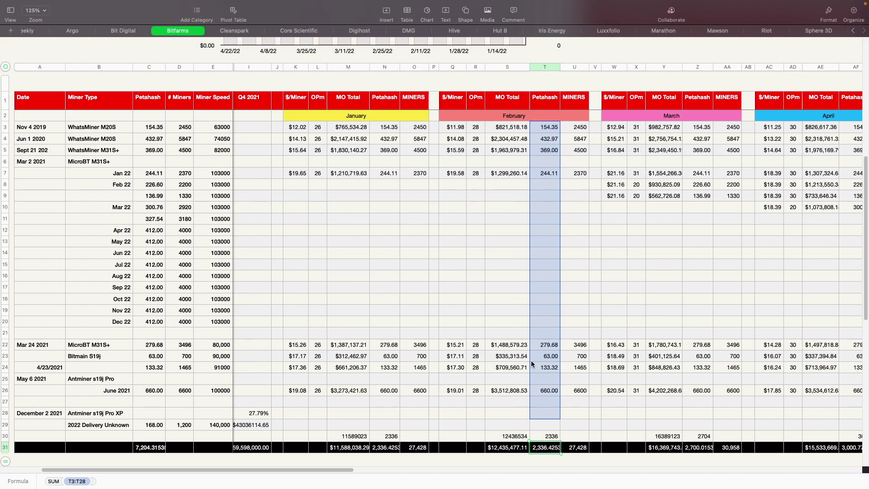
# Compare the Jan 22 and Feb 22 figures in Monthly Bitcoin Production with the February MO Total in the miner table.
pyautogui.scroll(-8, 466, 427)
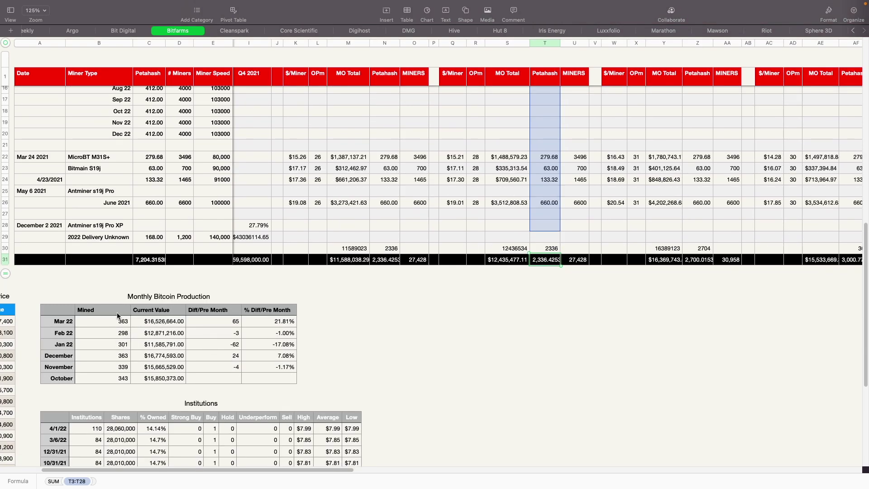
pyautogui.click(159, 348)
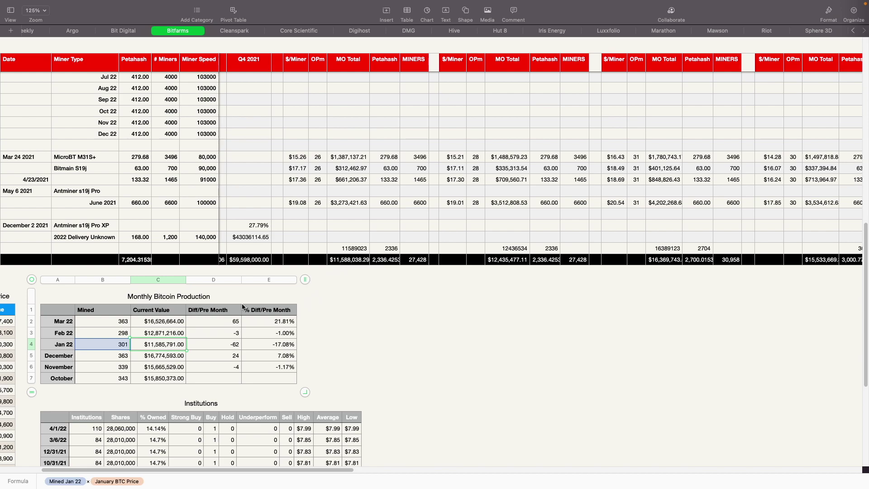
pyautogui.click(116, 336)
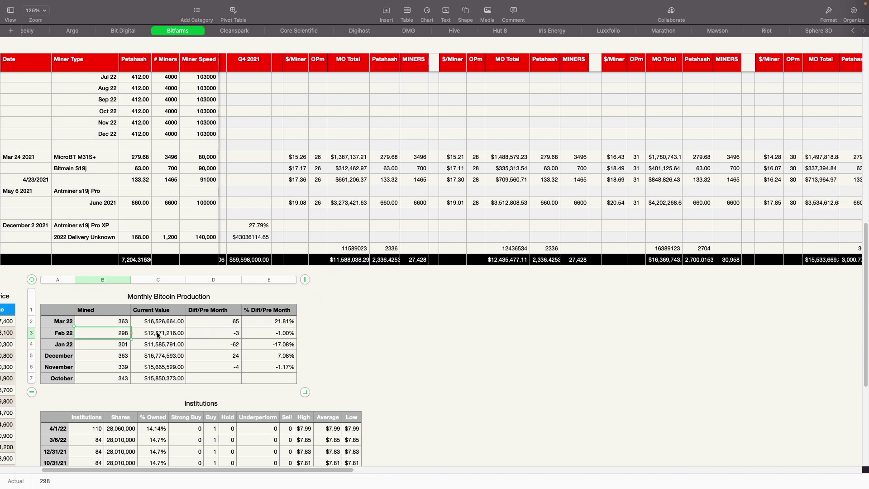
pyautogui.click(507, 259)
pyautogui.scroll(5, 509, 250)
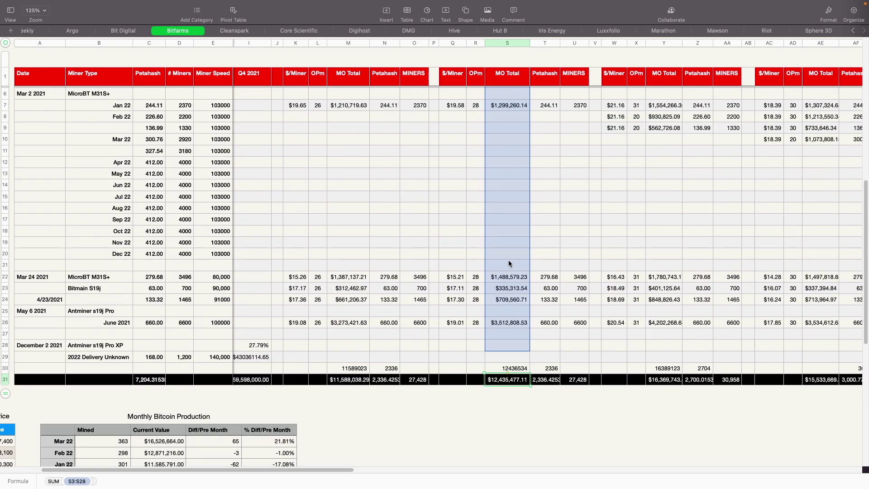
pyautogui.scroll(3, 509, 264)
pyautogui.scroll(-3, 509, 261)
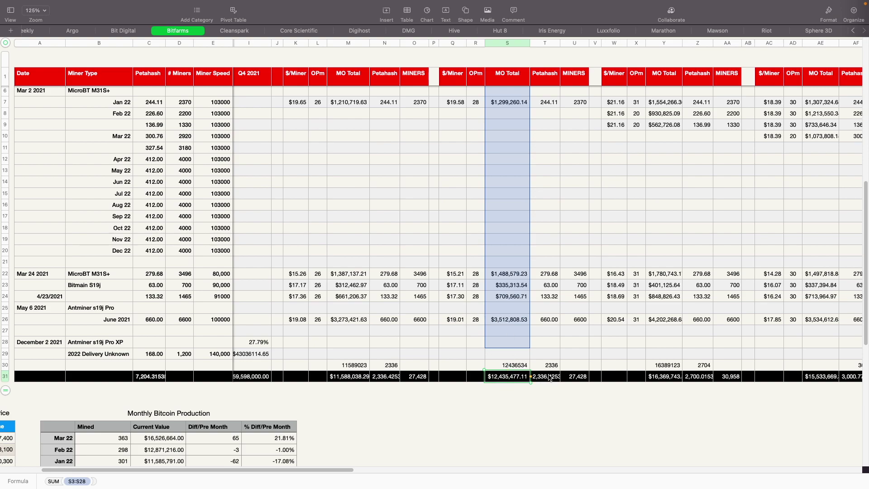
pyautogui.scroll(5, 543, 280)
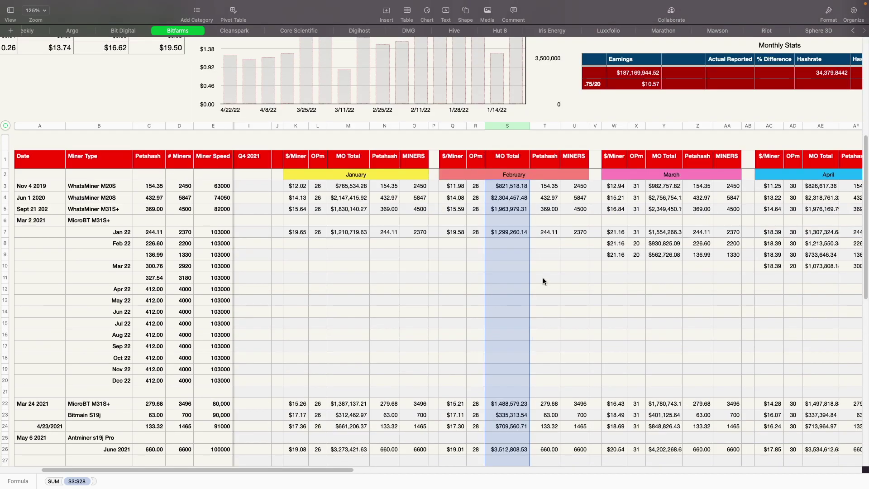
pyautogui.scroll(-3, 479, 275)
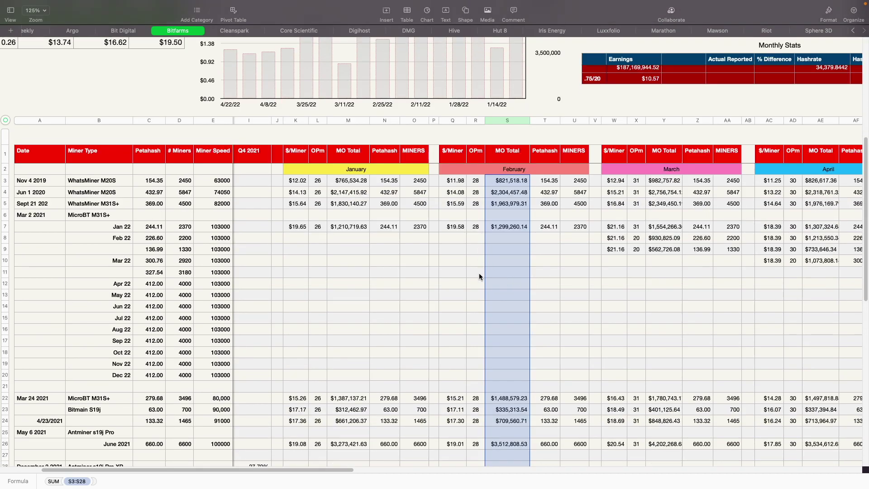
# Check the Mar 22 production value and set the March OPm to 25 for both Feb 22 miner batches.
pyautogui.scroll(-8, 479, 276)
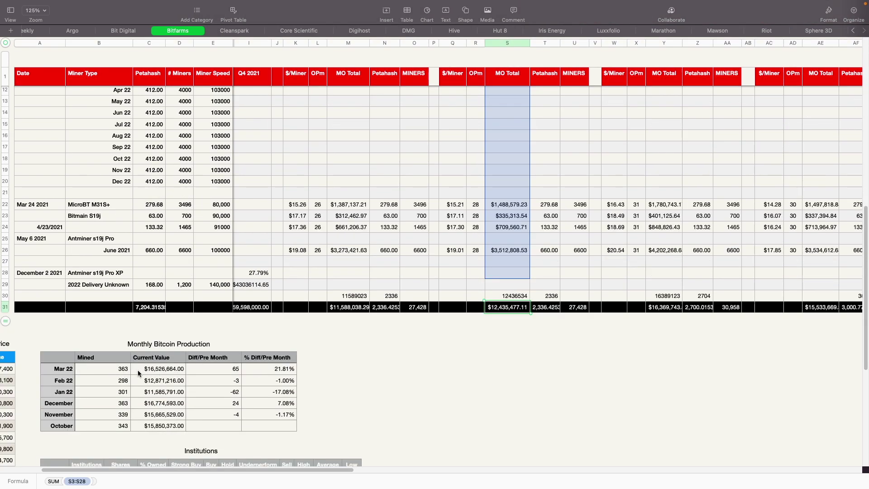
pyautogui.click(153, 370)
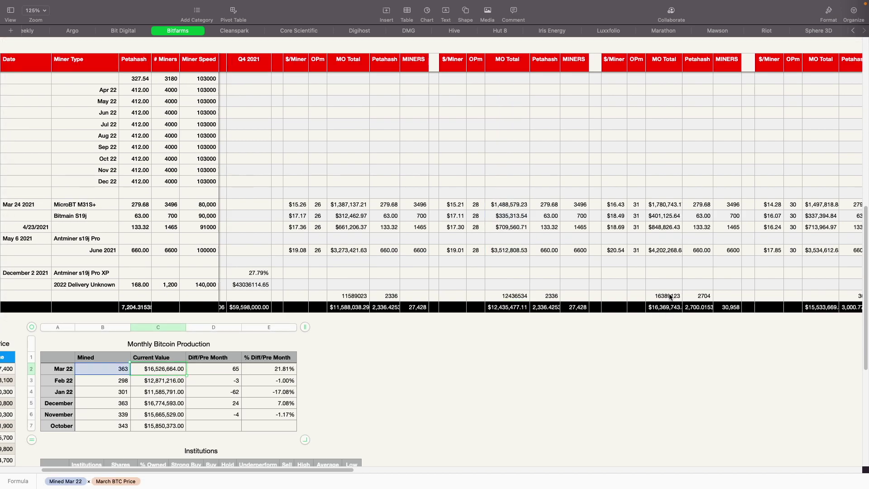
pyautogui.scroll(5, 669, 245)
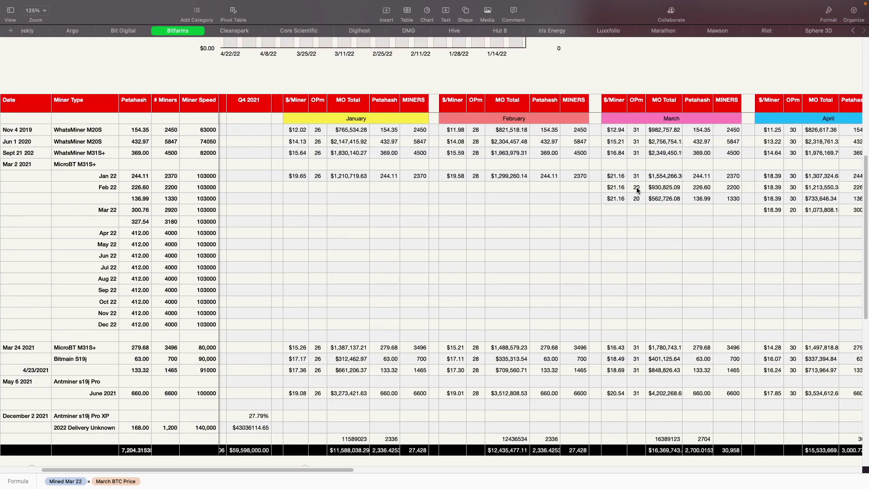
pyautogui.click(637, 189)
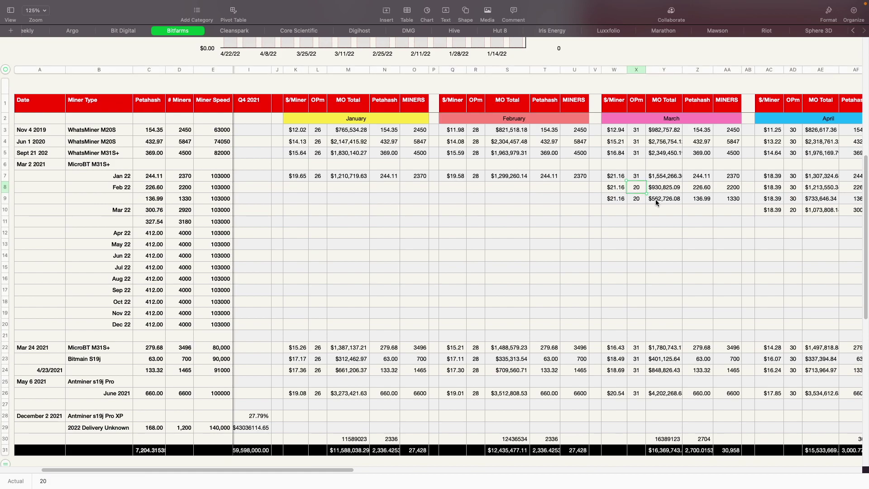
pyautogui.write('25')
pyautogui.press('Return')
pyautogui.write('25')
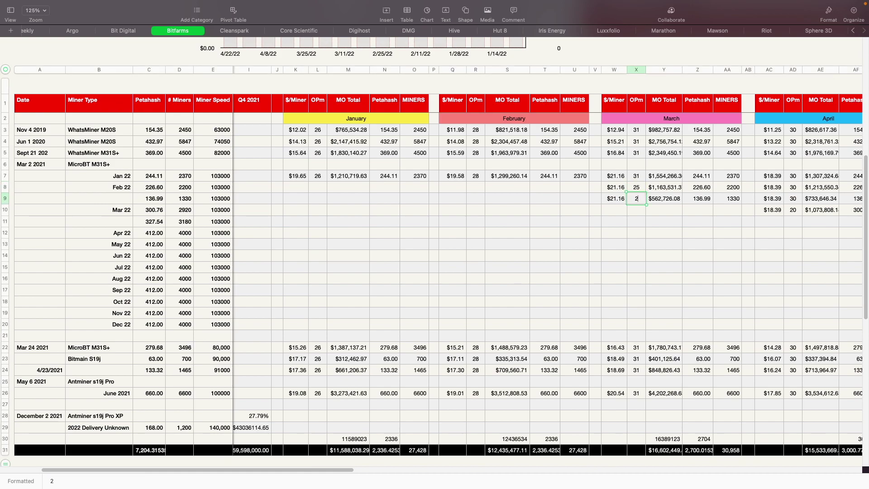
pyautogui.press('Return')
pyautogui.hscroll(4, 706, 235)
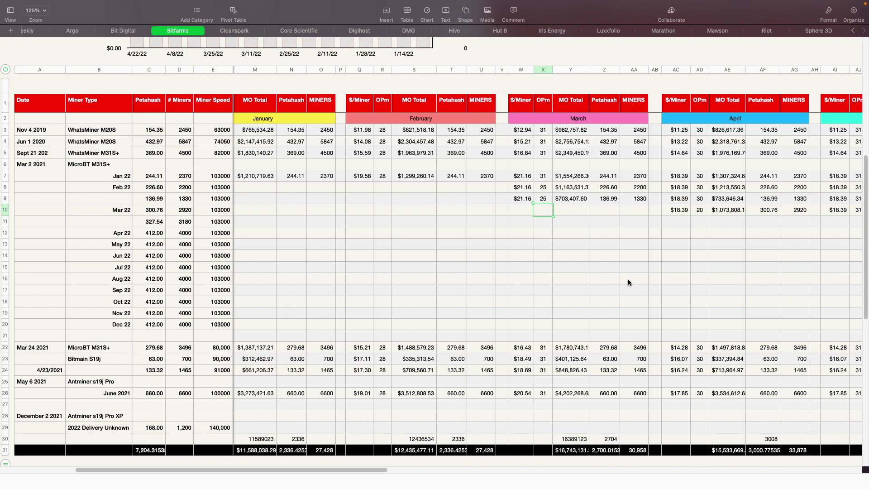
pyautogui.scroll(-1, 521, 204)
pyautogui.scroll(-2, 536, 197)
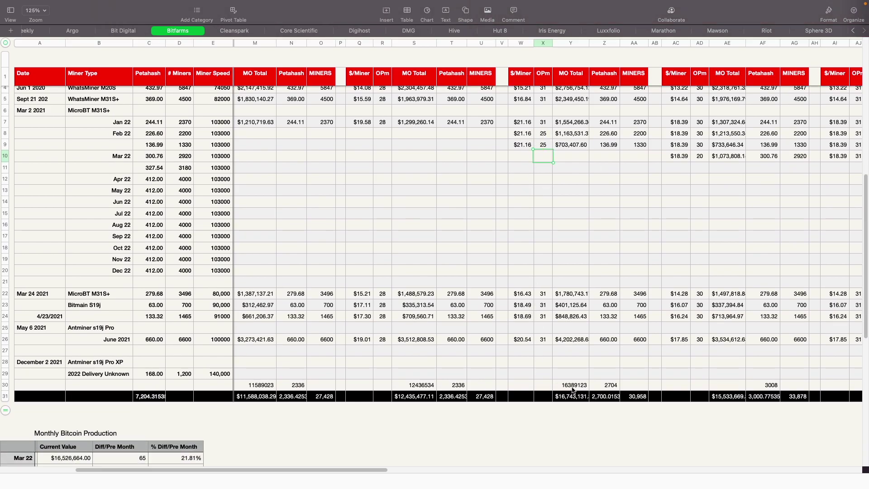
# Set the March OPm to 24 for both Feb 22 miner batches in the Bitfarms miner table.
pyautogui.scroll(-2, 227, 412)
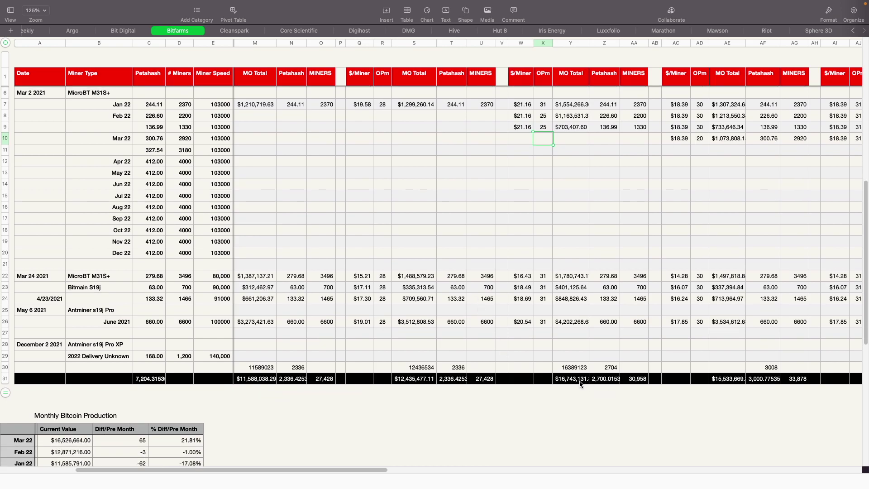
pyautogui.scroll(3, 569, 362)
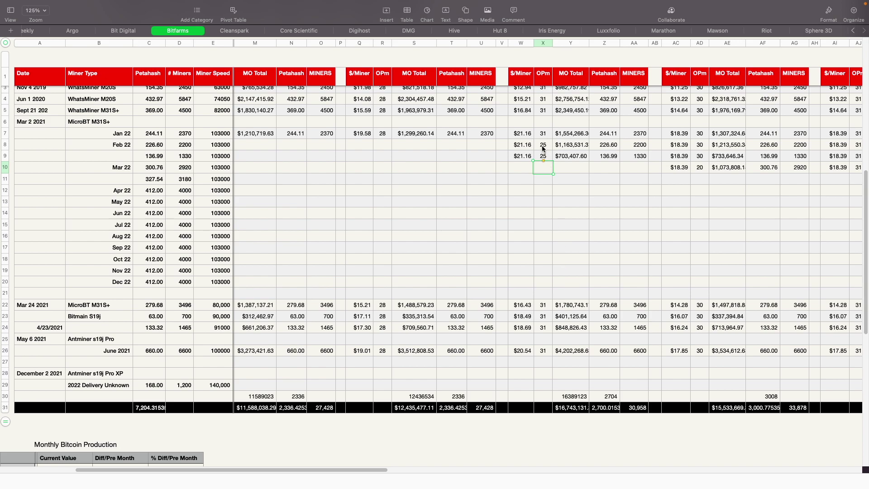
pyautogui.click(545, 145)
pyautogui.write('24')
pyautogui.click(544, 157)
pyautogui.write('24')
pyautogui.press('Return')
# Lower the March OPm to 23 for both Feb 22 miner batches and compare the March total with the Mar 22 production value.
pyautogui.doubleClick(544, 145)
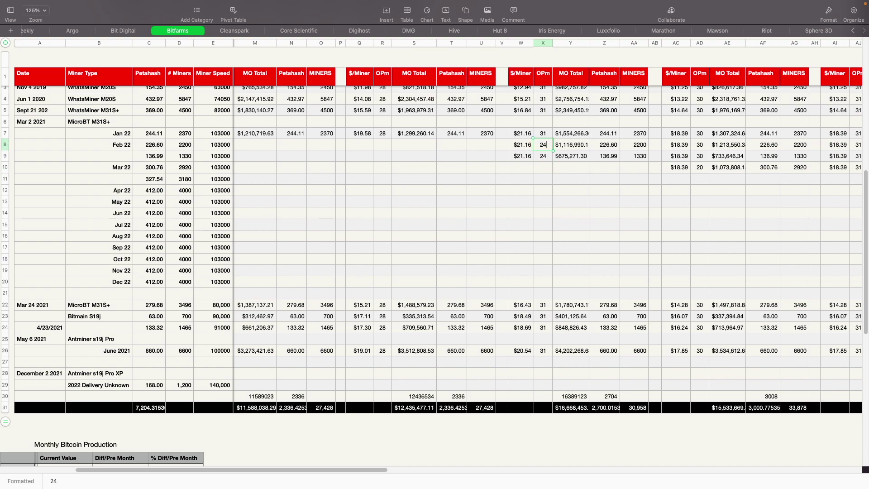
pyautogui.press('BackSpace')
pyautogui.write('3')
pyautogui.click(544, 155)
pyautogui.write('23')
pyautogui.click(543, 179)
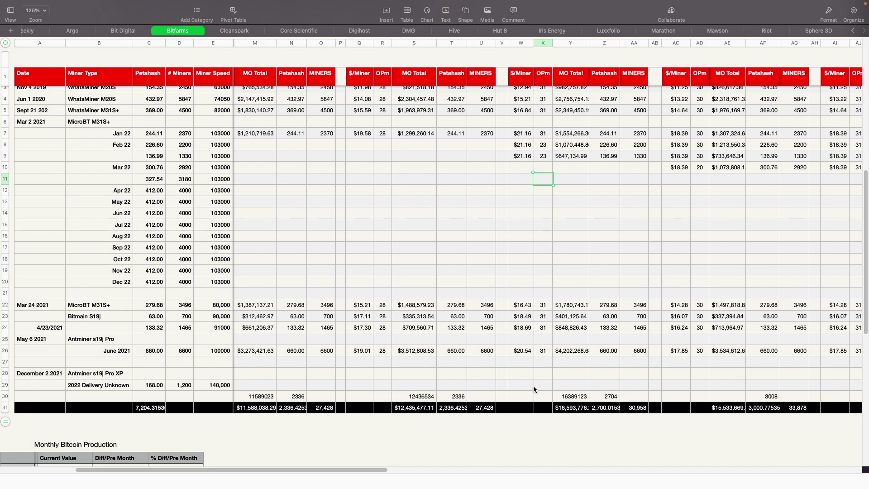
pyautogui.scroll(-3, 197, 363)
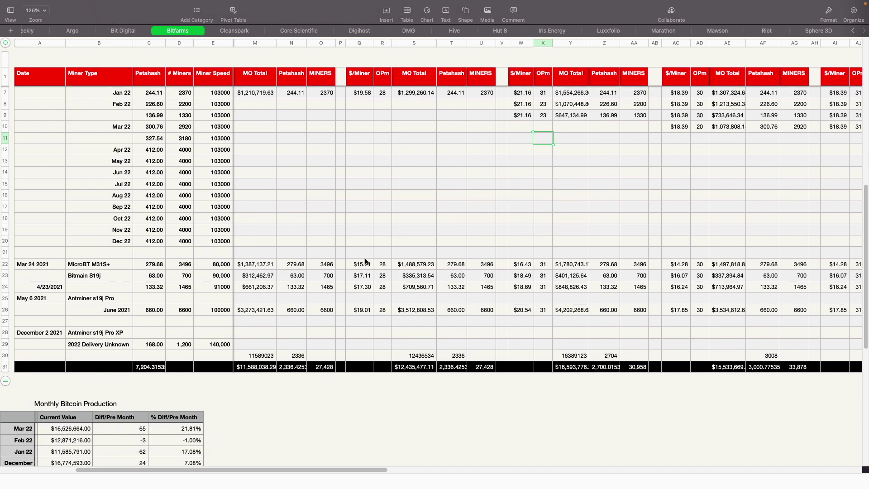
# Set the March OPm to 22 for both Feb 22 miner batches.
pyautogui.scroll(3, 466, 159)
pyautogui.click(543, 159)
pyautogui.write('22')
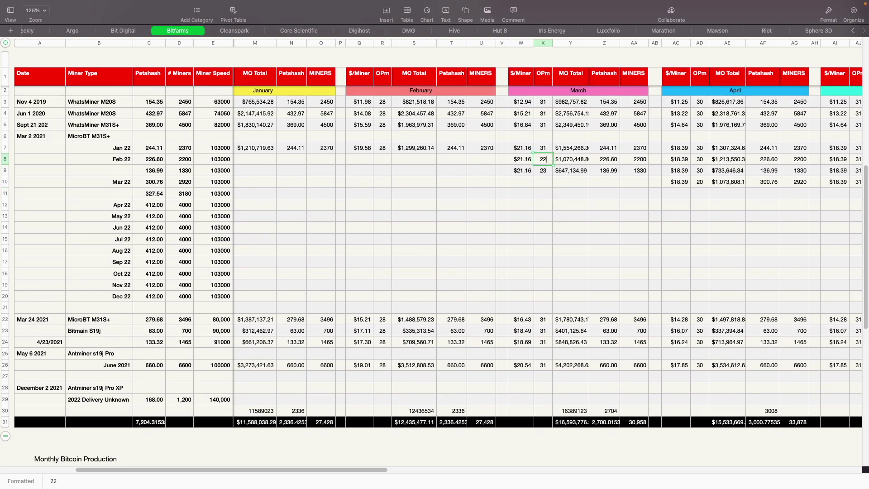
pyautogui.press('Return')
pyautogui.write('22')
pyautogui.scroll(-3, 533, 266)
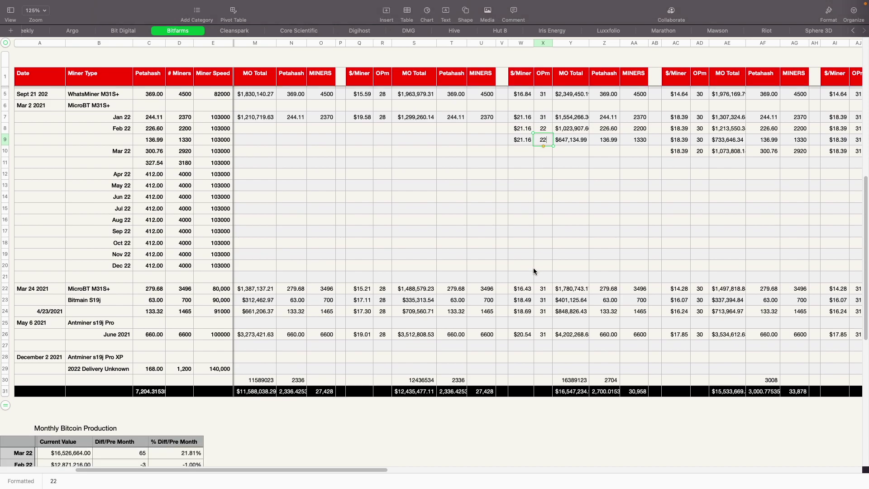
pyautogui.click(533, 269)
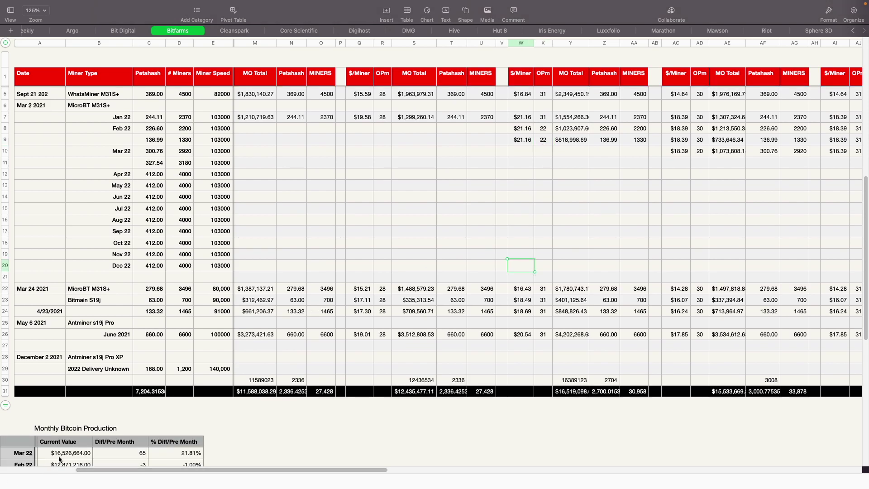
# Set the Bitfarms PE slider to 6 to test the price estimates.
pyautogui.scroll(1, 565, 240)
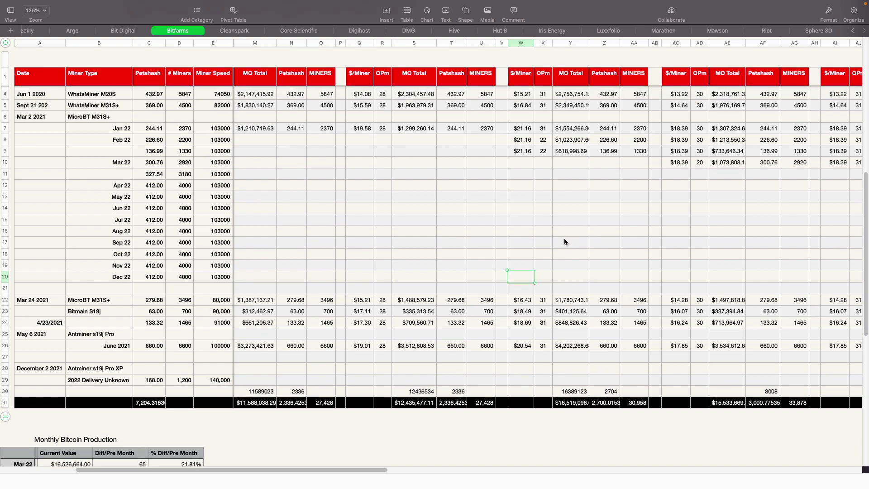
pyautogui.scroll(1, 553, 249)
pyautogui.scroll(1, 553, 249)
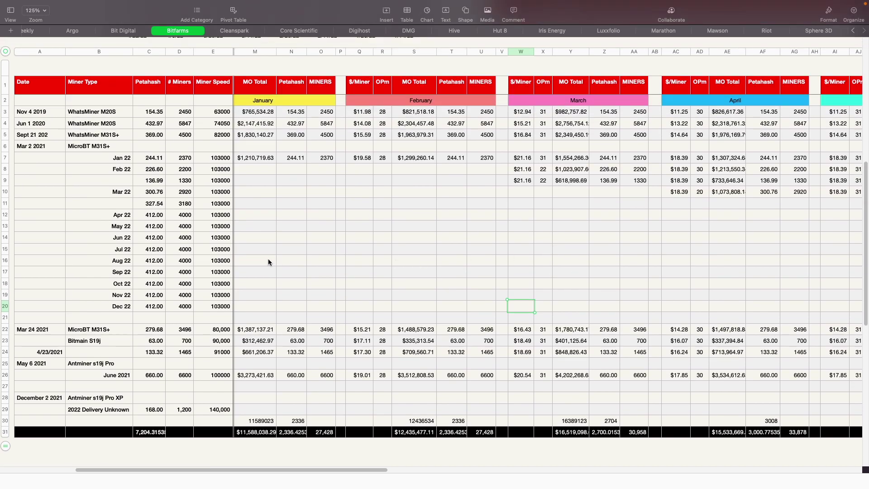
pyautogui.scroll(1, 268, 260)
pyautogui.hscroll(-8, 269, 251)
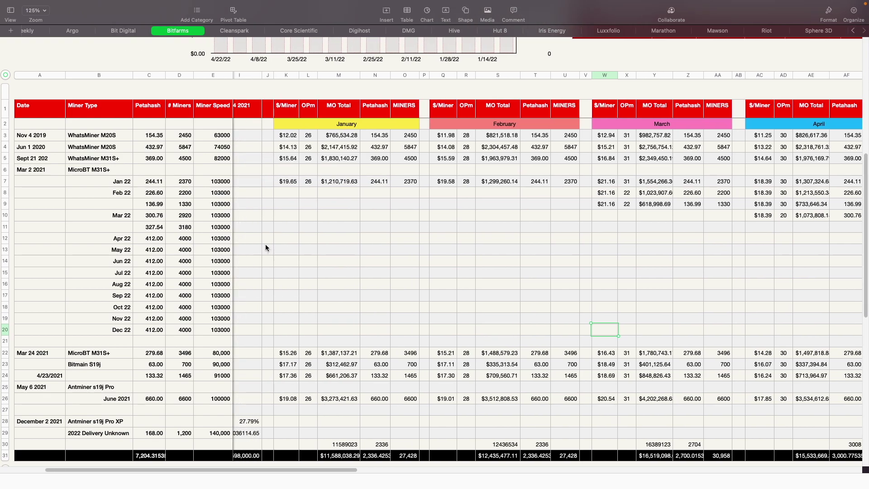
pyautogui.hscroll(-2, 266, 248)
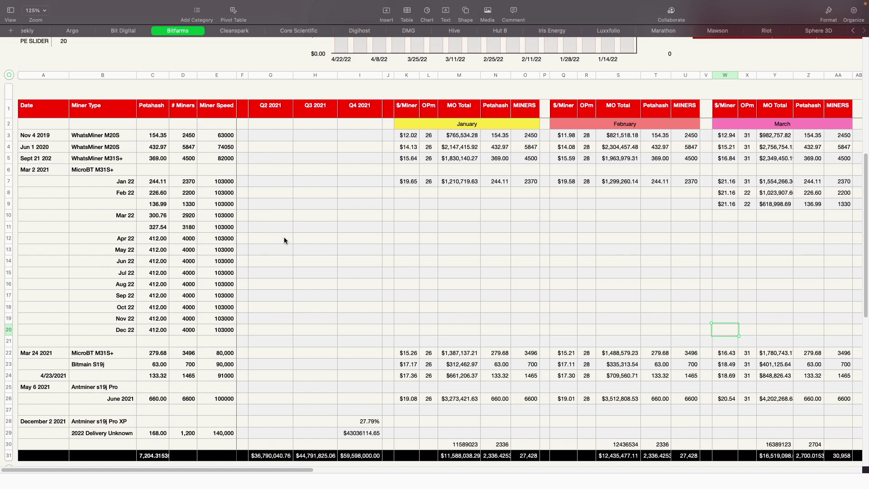
pyautogui.scroll(12, 290, 238)
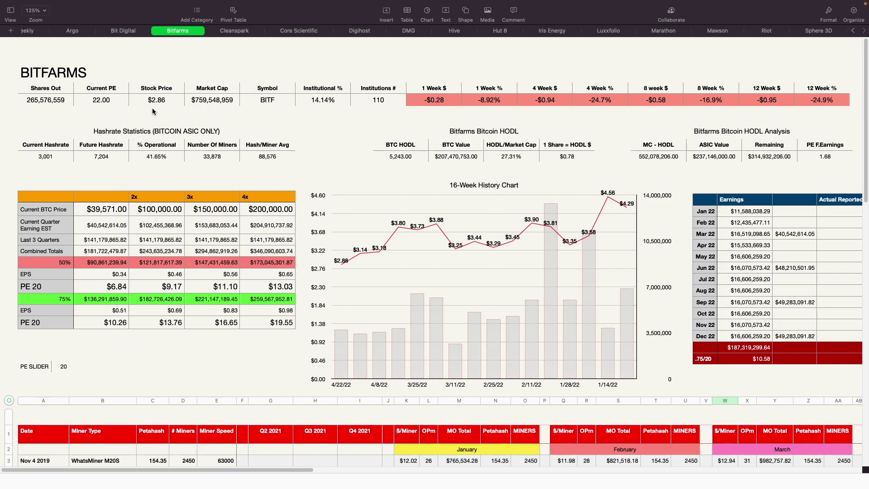
pyautogui.click(66, 368)
pyautogui.moveTo(77, 370); pyautogui.dragTo(77, 370)
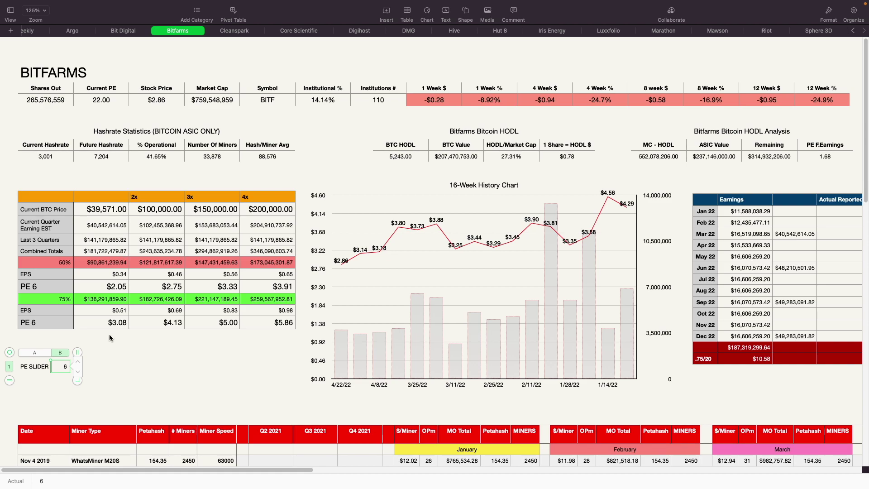
# Raise the Bitfarms PE slider to 10.
pyautogui.click(78, 361)
pyautogui.click(78, 362)
pyautogui.click(78, 361)
pyautogui.click(78, 362)
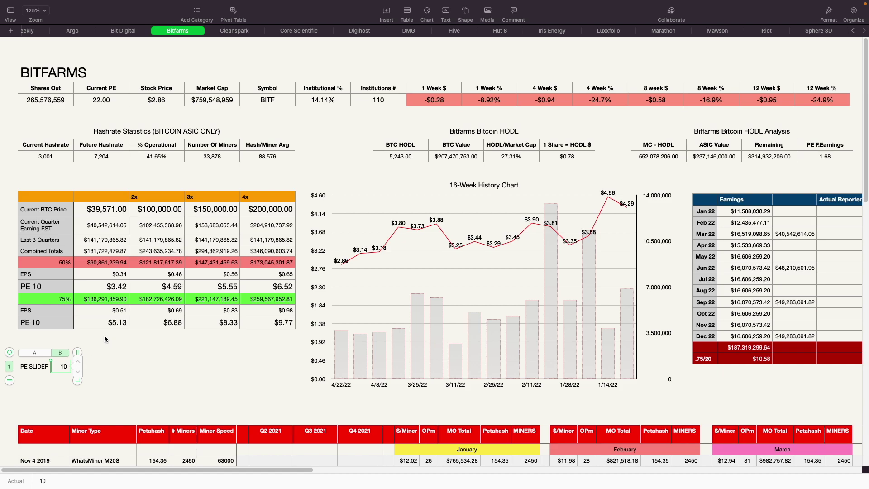
# Raise the Bitfarms PE slider to 15 and inspect the % Operational formula in Hashrate Statistics.
pyautogui.click(79, 361)
pyautogui.click(79, 360)
pyautogui.click(78, 360)
pyautogui.click(77, 360)
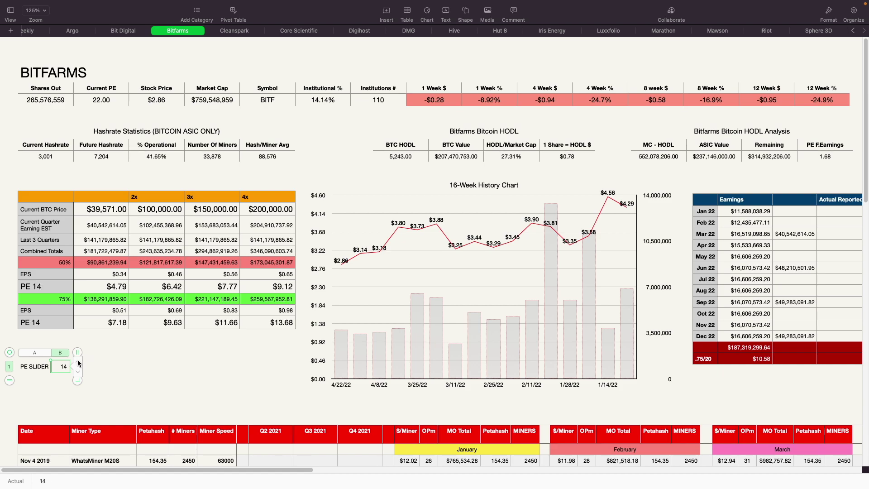
pyautogui.click(78, 361)
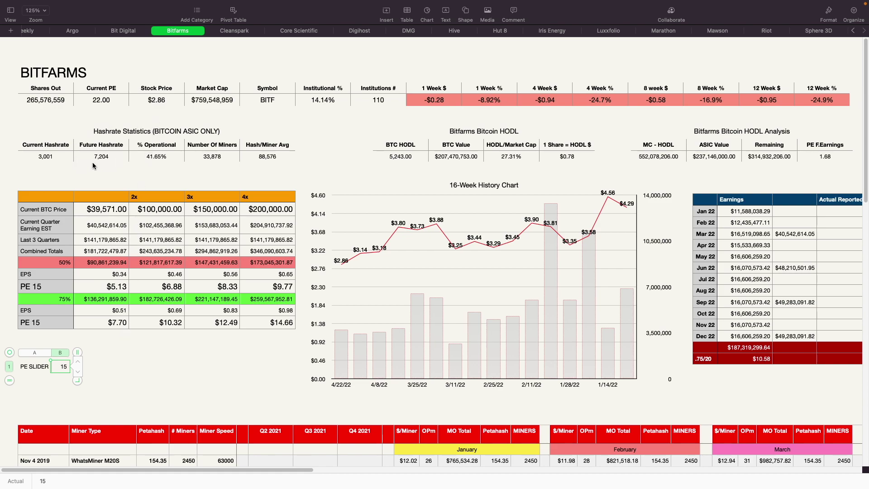
pyautogui.click(154, 159)
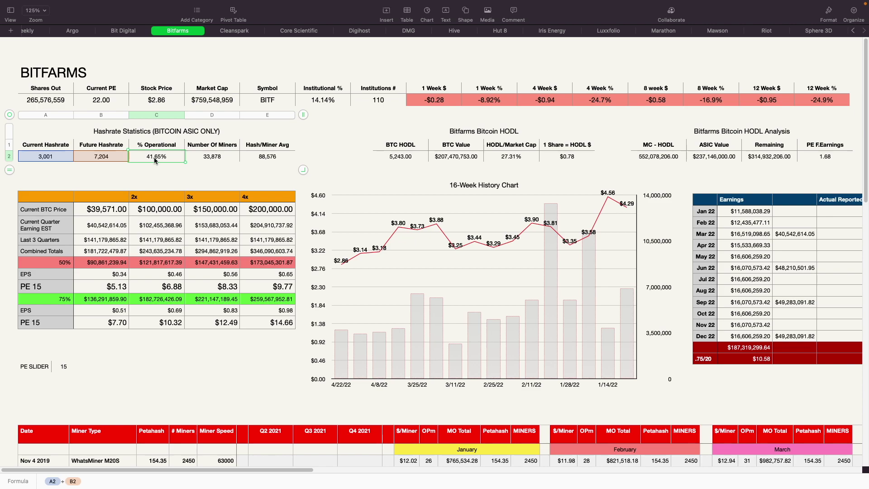
# Lower the Bitfarms PE slider to 8 and review the resulting price estimates at 50% and 75%.
pyautogui.click(64, 368)
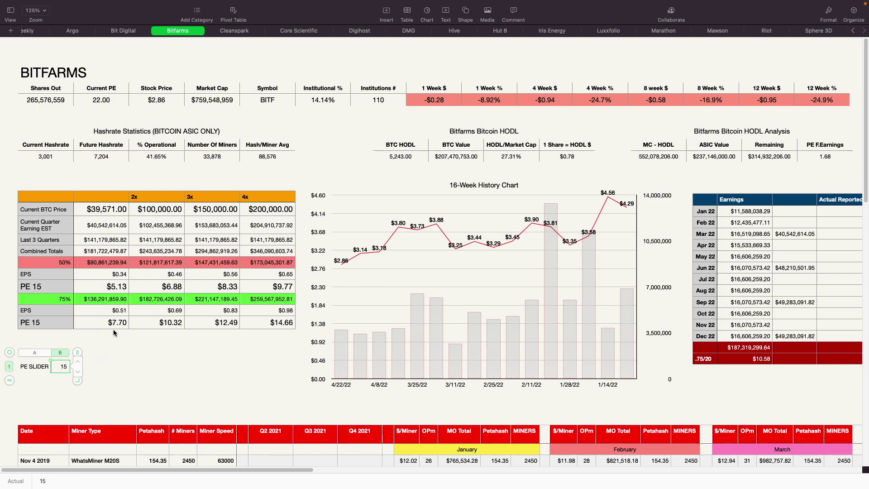
pyautogui.scroll(-2, 178, 366)
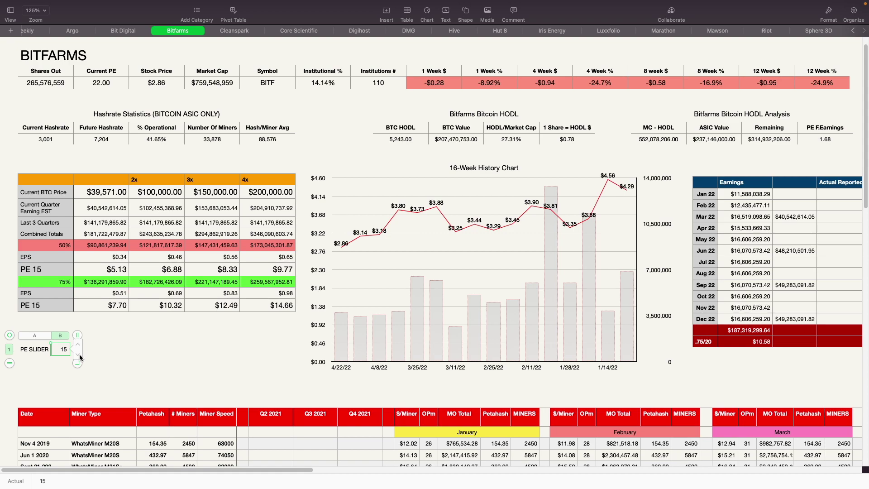
pyautogui.click(79, 352)
pyautogui.click(79, 351)
pyautogui.click(79, 351)
pyautogui.click(78, 352)
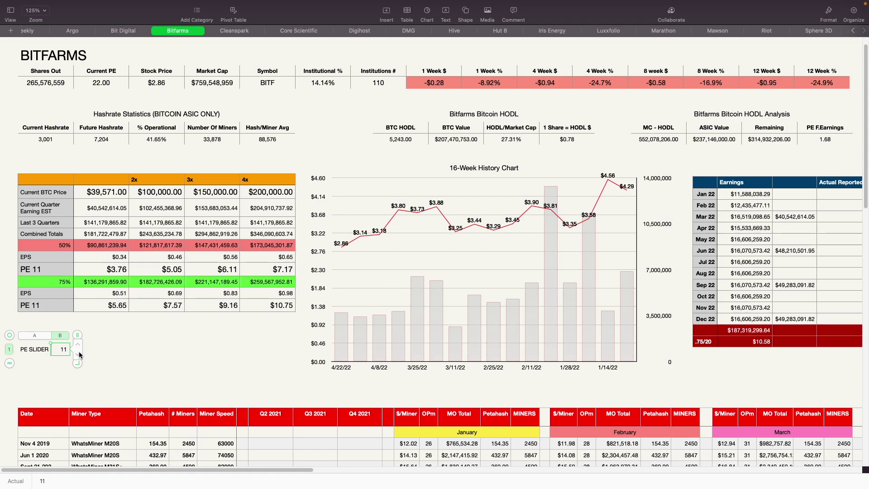
pyautogui.click(79, 351)
pyautogui.click(77, 352)
pyautogui.click(77, 353)
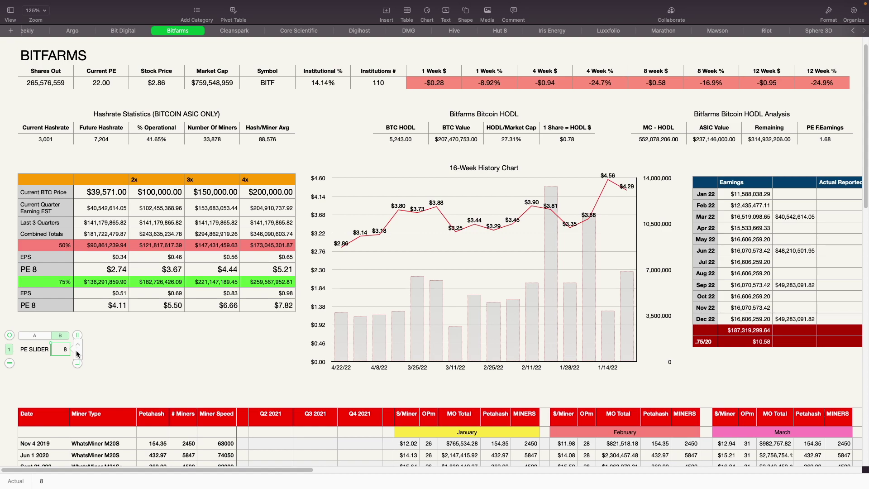
pyautogui.scroll(-1, 93, 336)
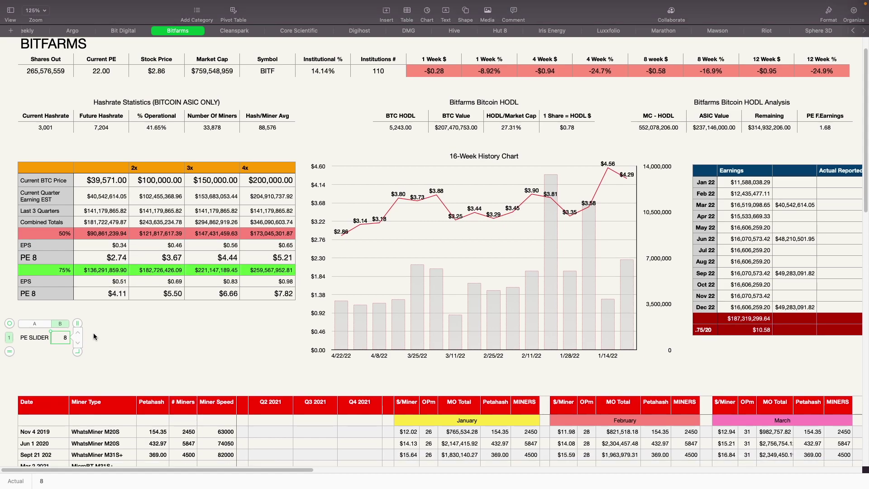
pyautogui.scroll(-2, 132, 336)
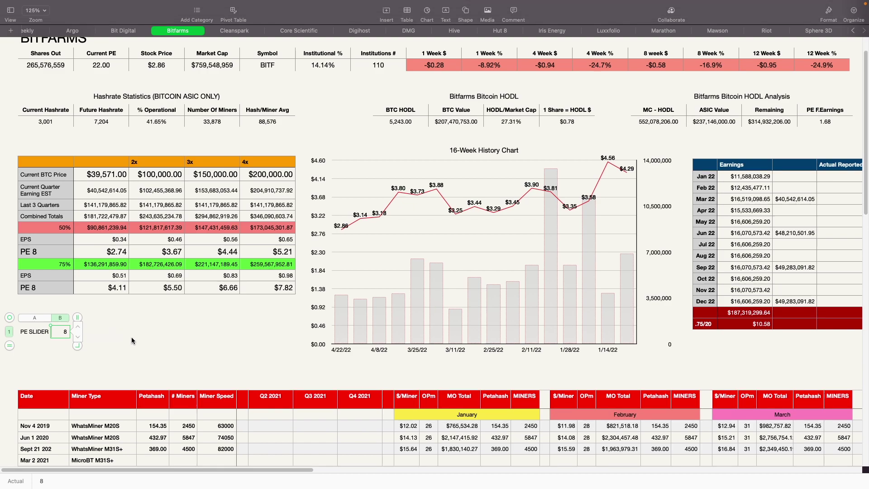
pyautogui.scroll(-1, 132, 336)
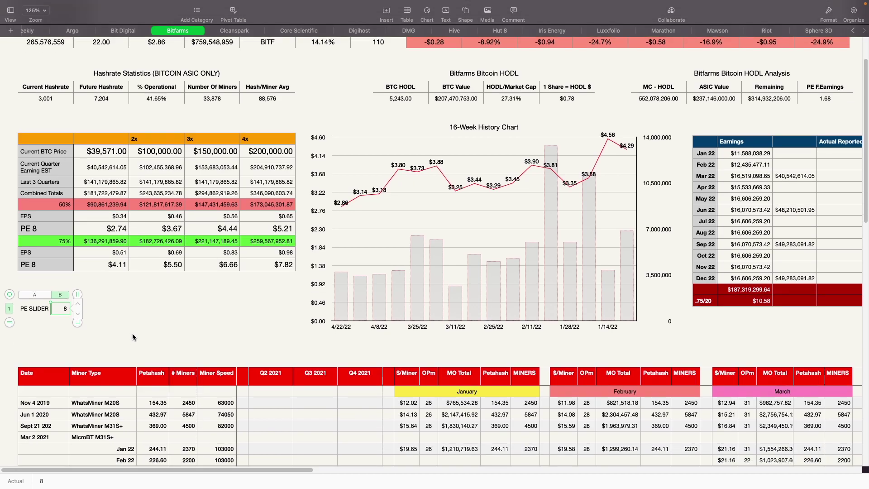